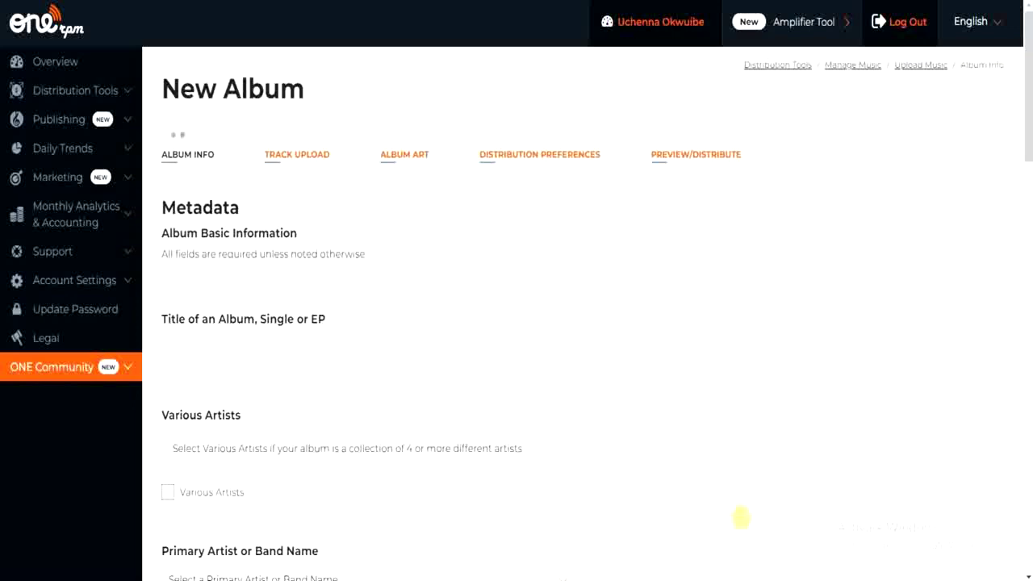
# Scroll down the ONErpm New Album form, then go to the dashboard Overview page.
pyautogui.rightClick(742, 521)
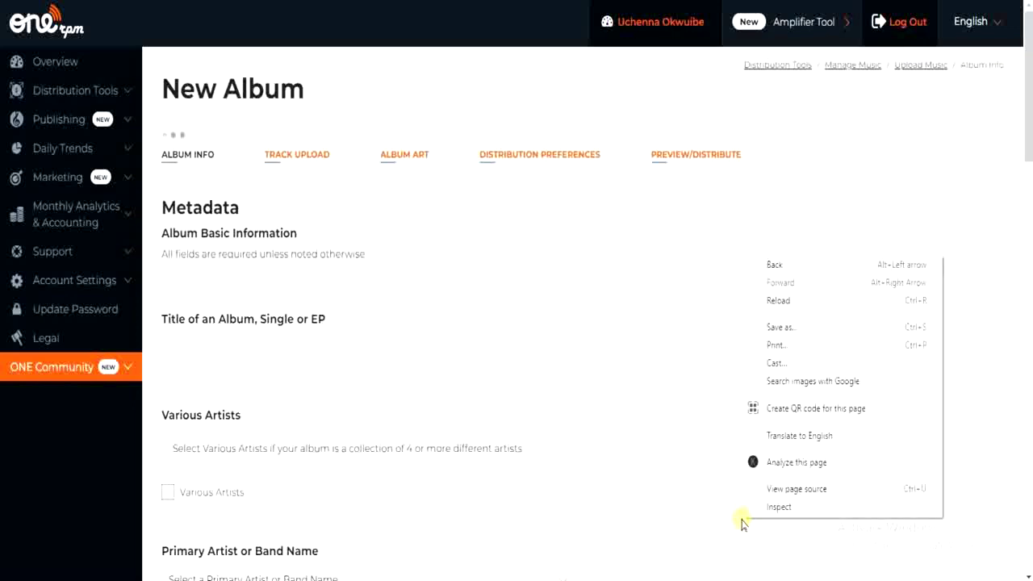
pyautogui.click(699, 502)
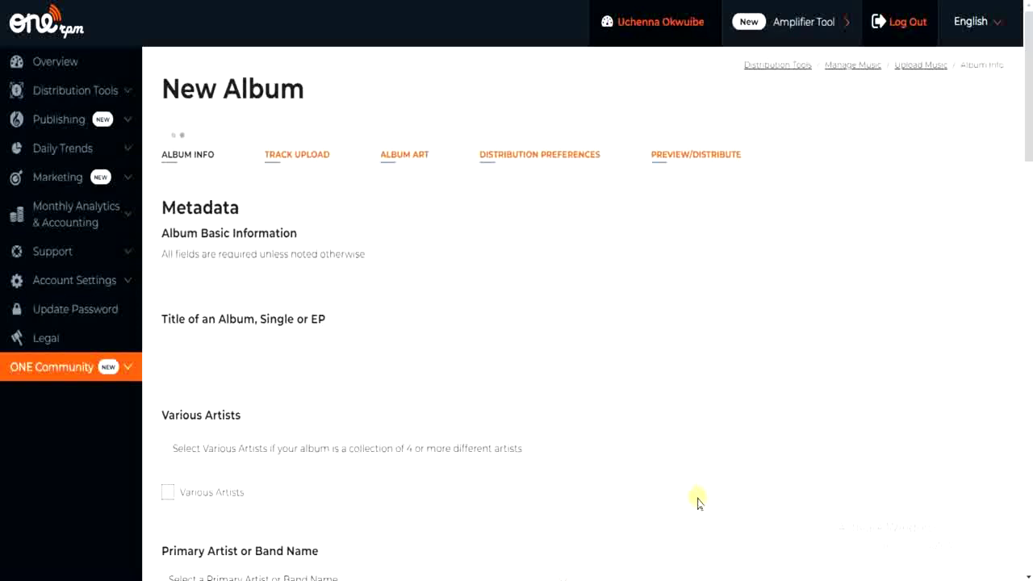
pyautogui.scroll(-6, 588, 288)
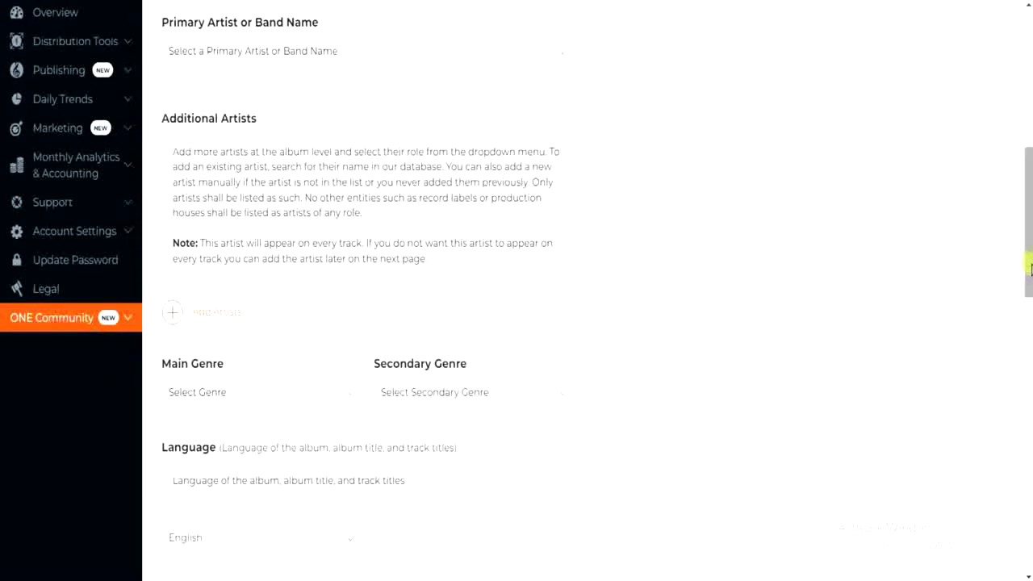
pyautogui.moveTo(1031, 268); pyautogui.dragTo(1031, 120)
pyautogui.moveTo(1030, 180); pyautogui.dragTo(1030, 238)
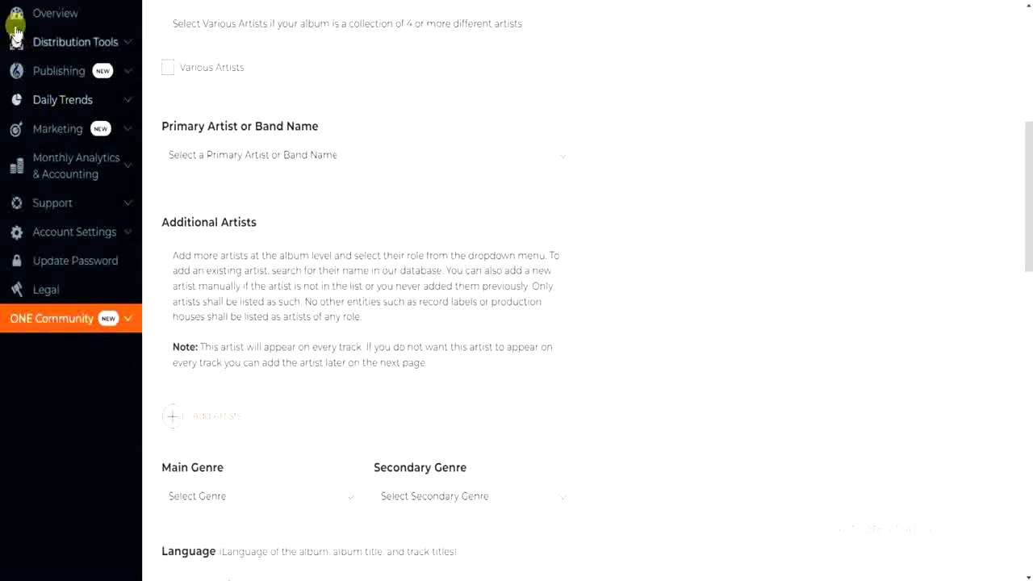
pyautogui.click(48, 15)
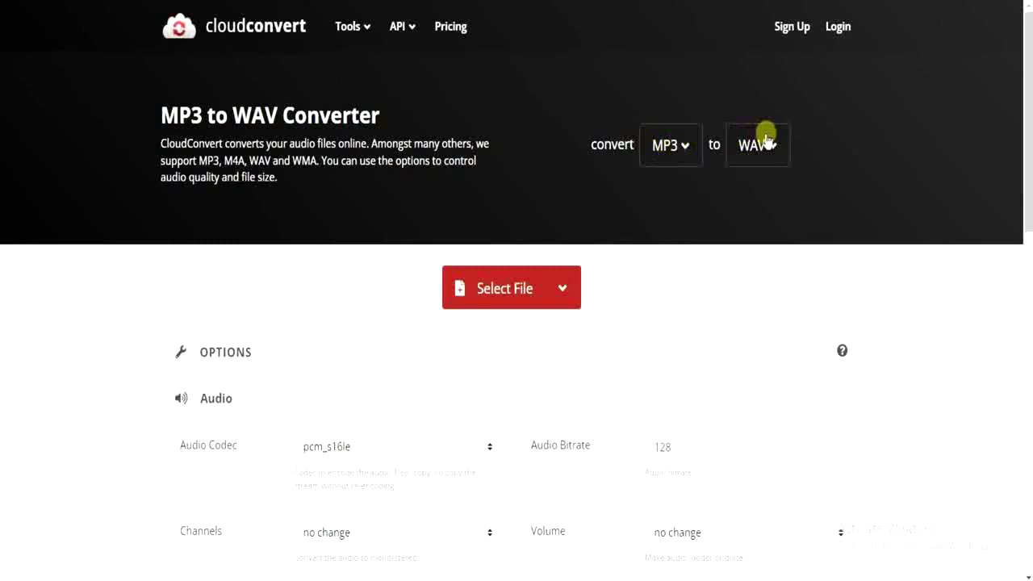
pyautogui.click(685, 147)
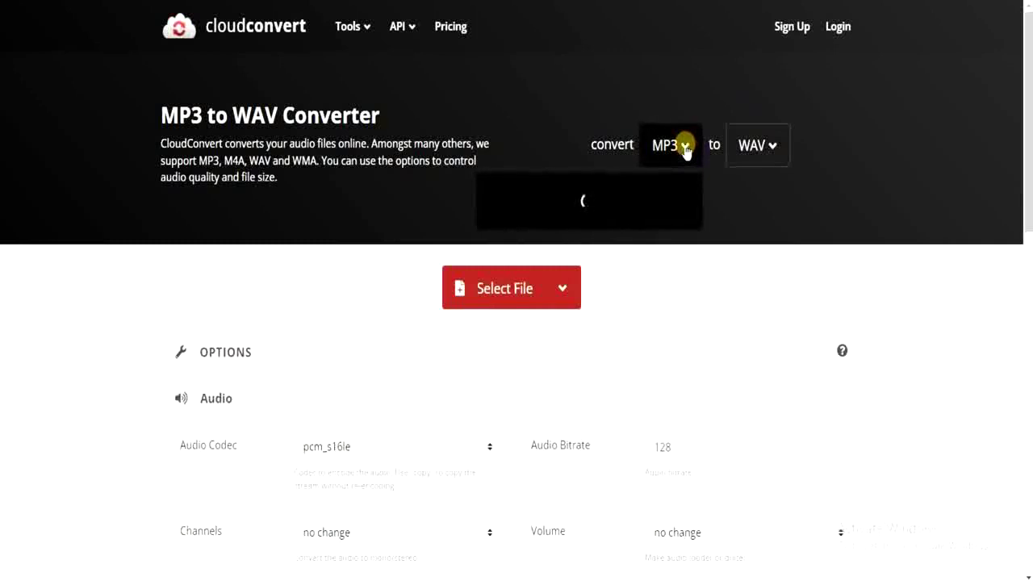
pyautogui.click(622, 95)
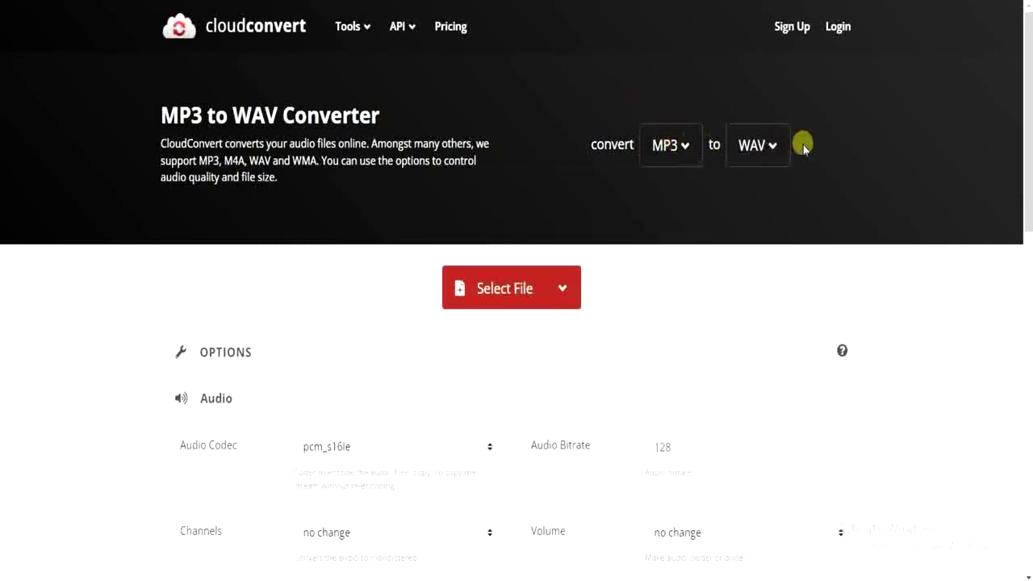
pyautogui.click(683, 145)
pyautogui.click(498, 230)
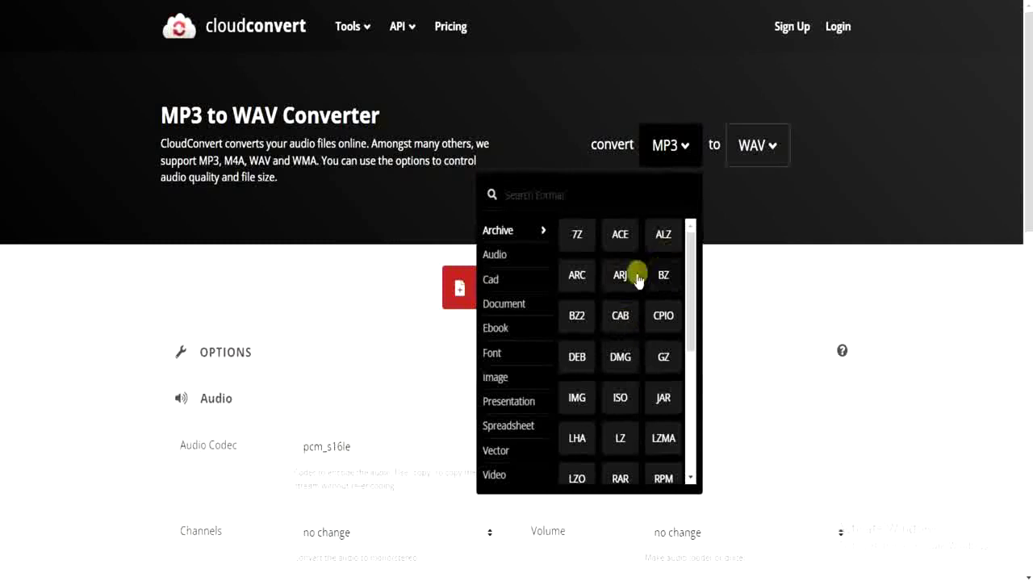
pyautogui.click(534, 345)
pyautogui.moveTo(509, 279)
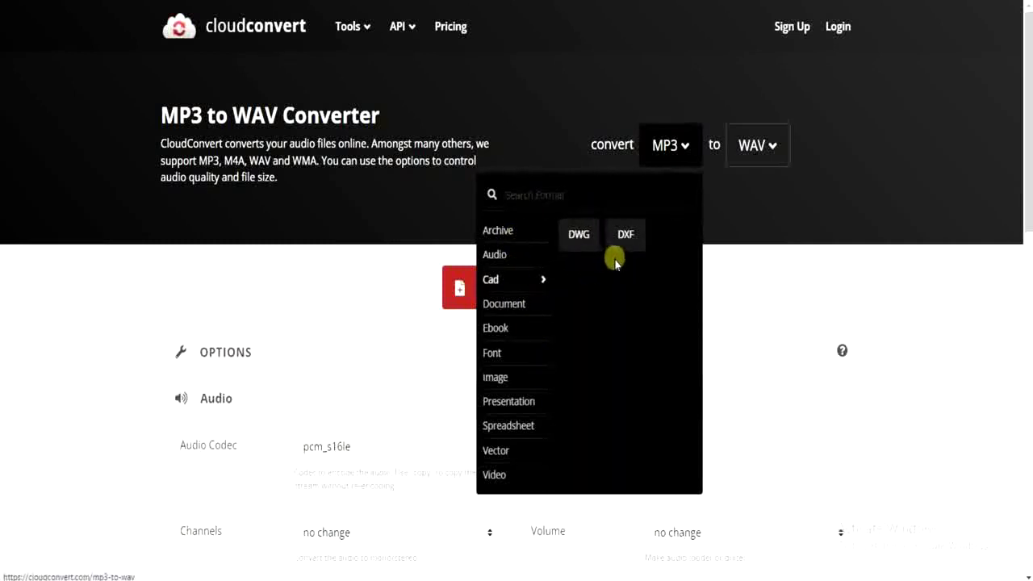
pyautogui.click(584, 86)
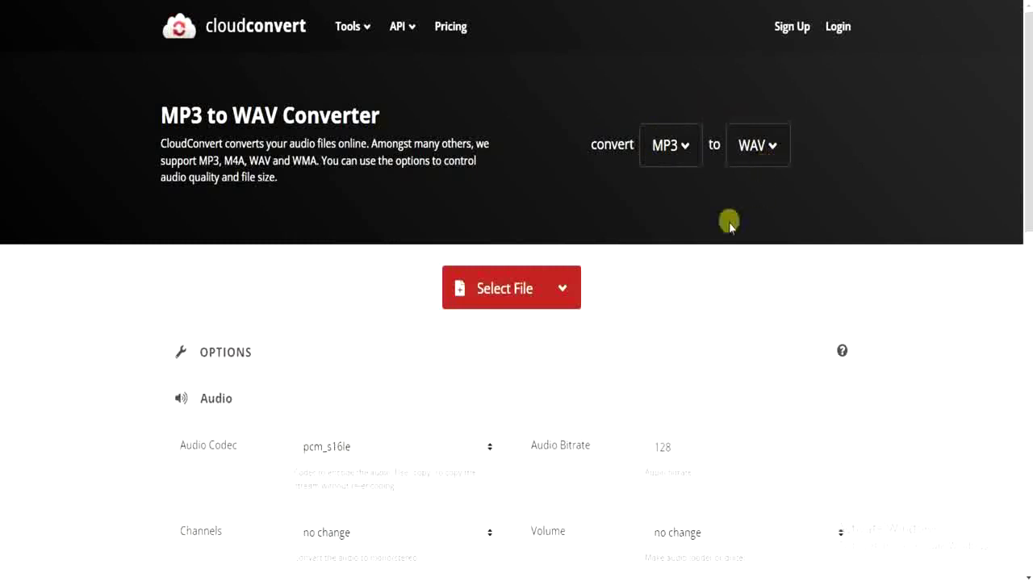
# Add 'love me' from the Music folder as the MP3 file to convert.
pyautogui.click(483, 293)
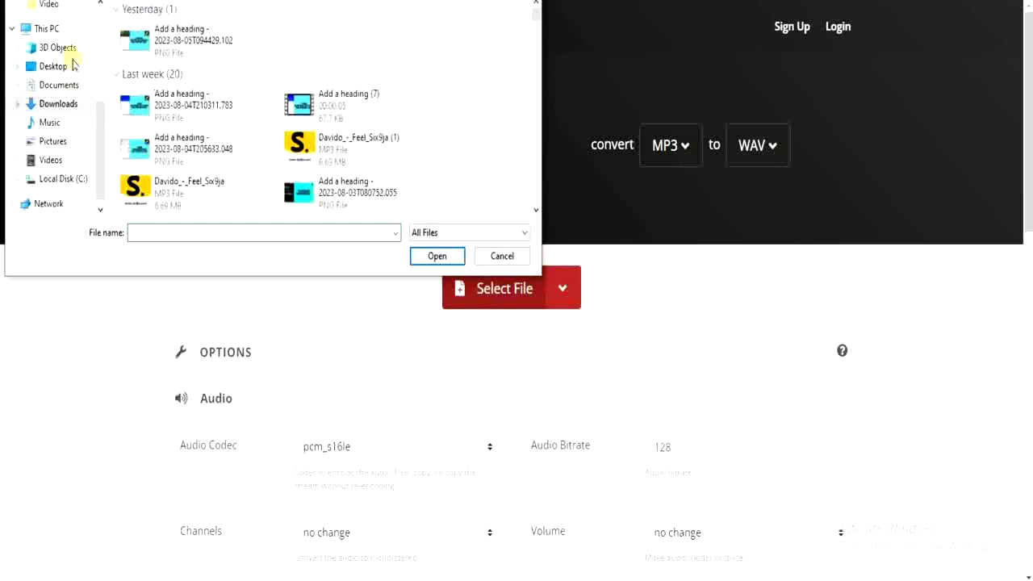
pyautogui.click(51, 123)
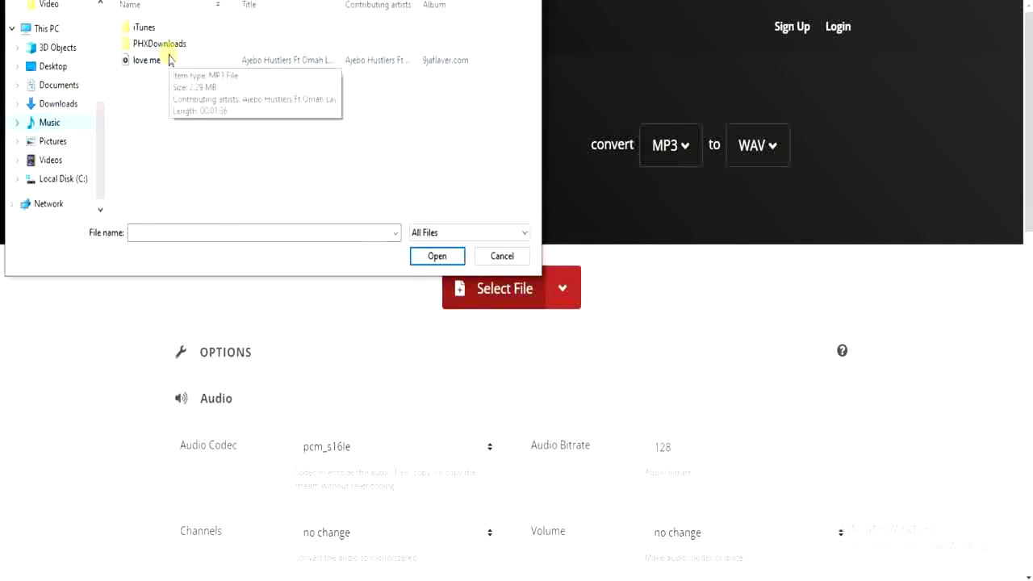
pyautogui.click(169, 59)
pyautogui.click(434, 256)
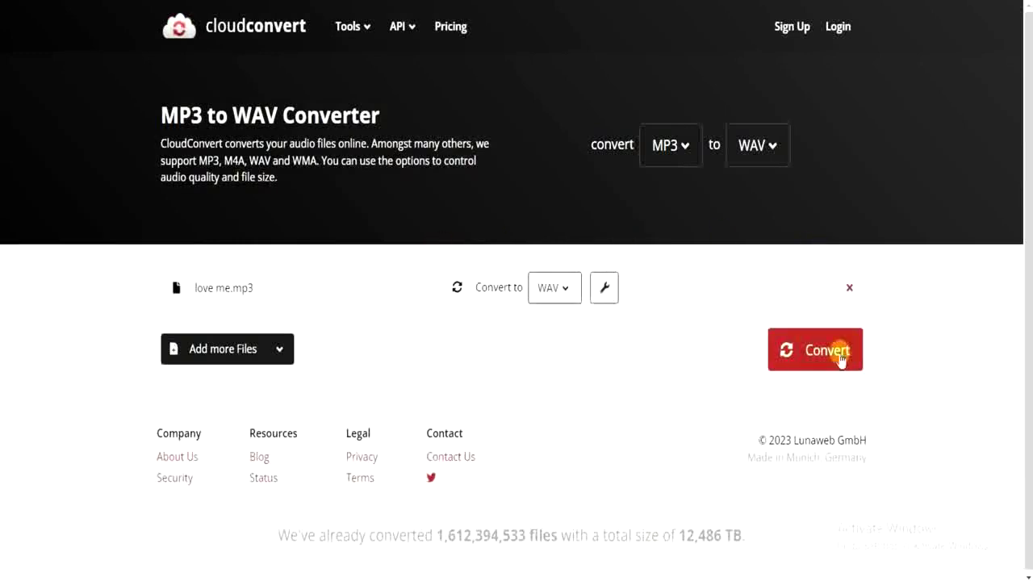
# Convert love me.mp3 to WAV and download the finished love me.wav (16 MB).
pyautogui.click(815, 353)
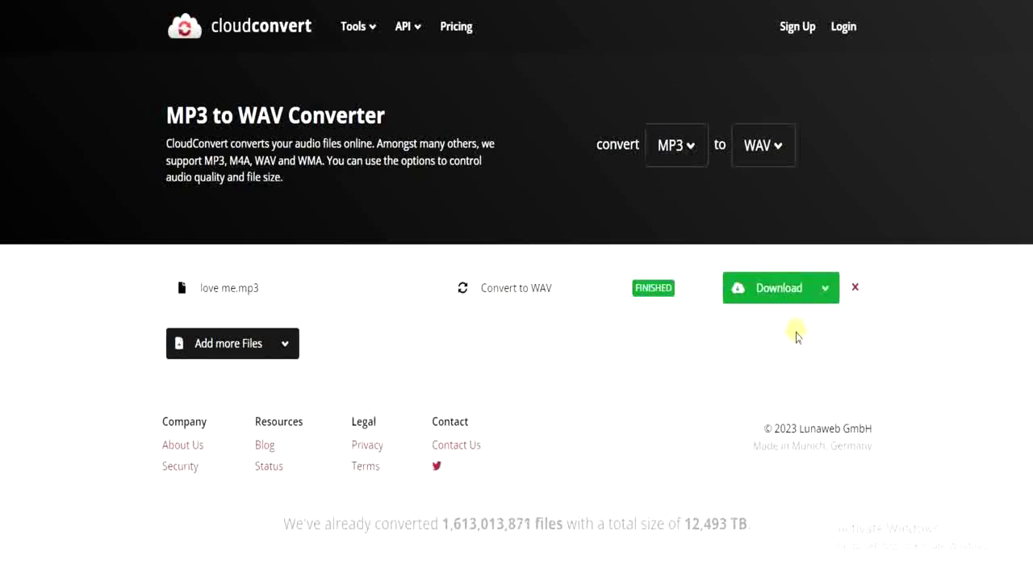
pyautogui.click(787, 291)
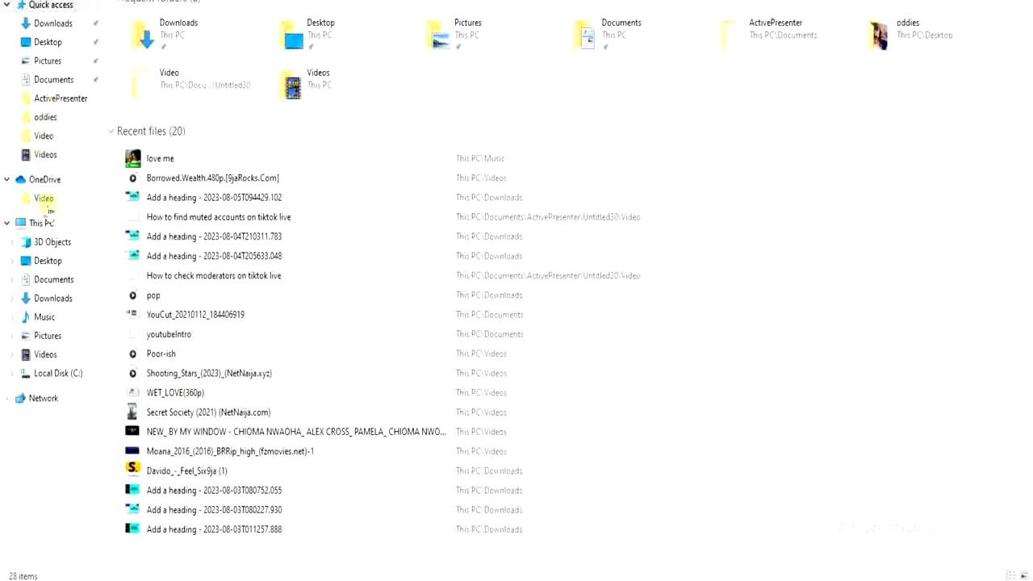
# Go to the Downloads folder from File Explorer's navigation pane.
pyautogui.click(39, 300)
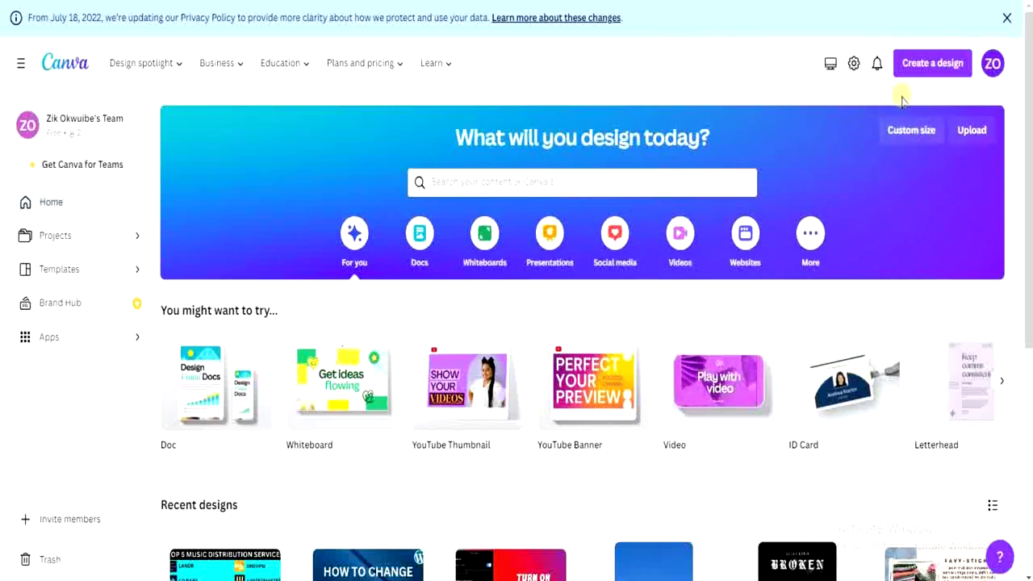
# Search design types for 'album' and create a new 1400 × 1400 px Album Cover.
pyautogui.click(926, 71)
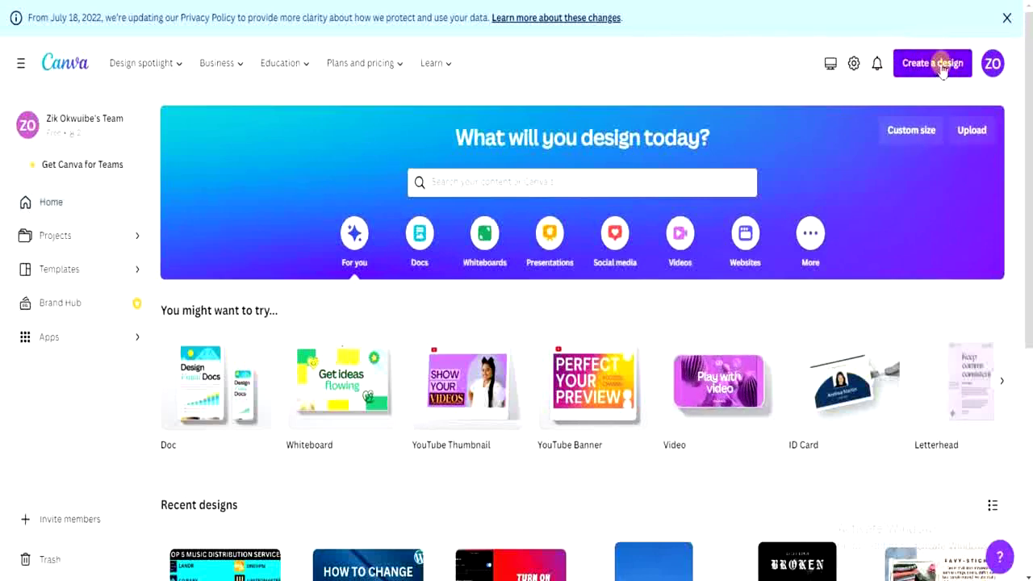
pyautogui.click(942, 69)
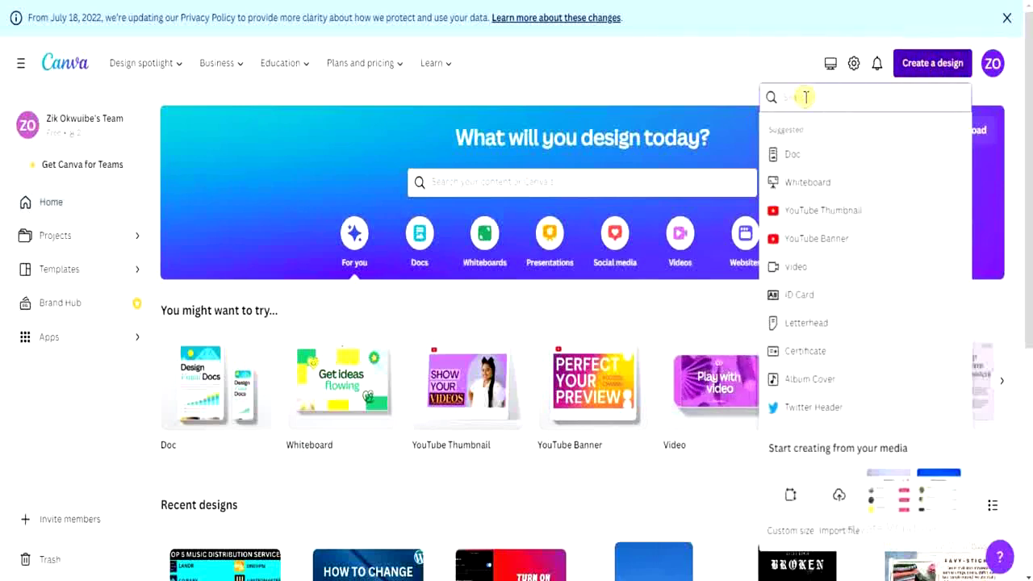
pyautogui.write('s')
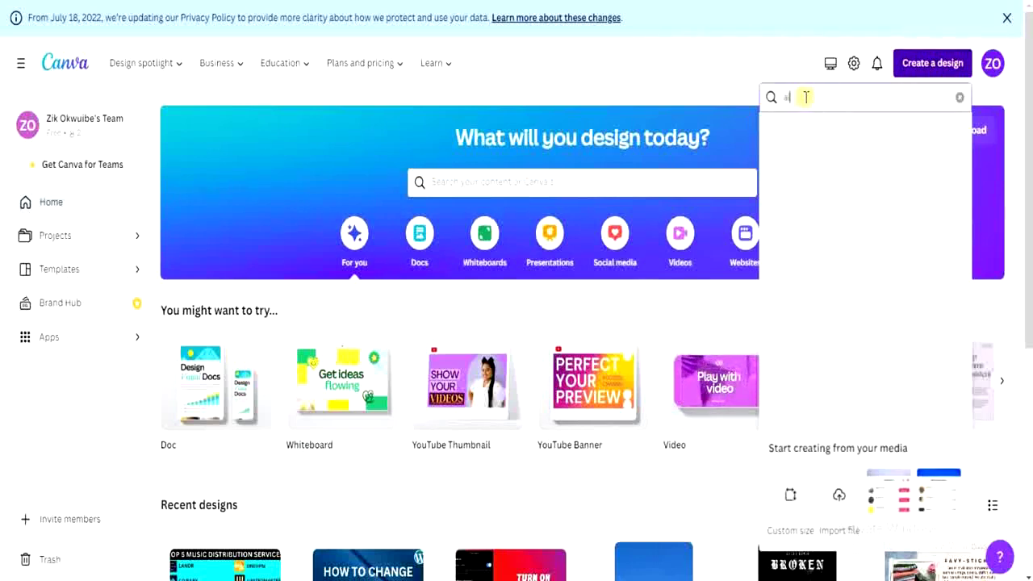
pyautogui.write('lbum')
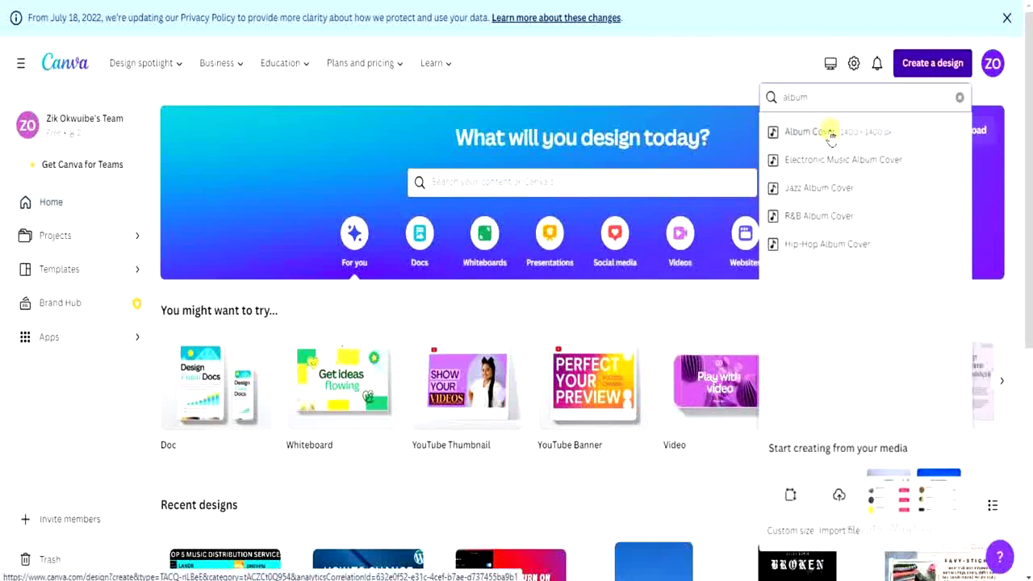
pyautogui.click(831, 133)
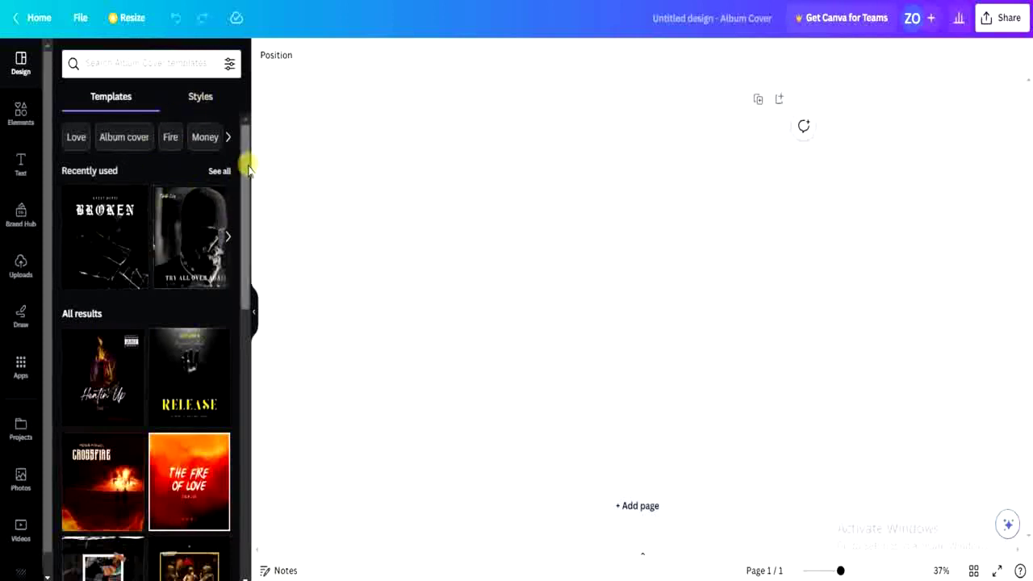
# Apply the Dark Retro Vintage Photo Music Album Cover template from the Templates list.
pyautogui.moveTo(248, 164); pyautogui.dragTo(246, 323)
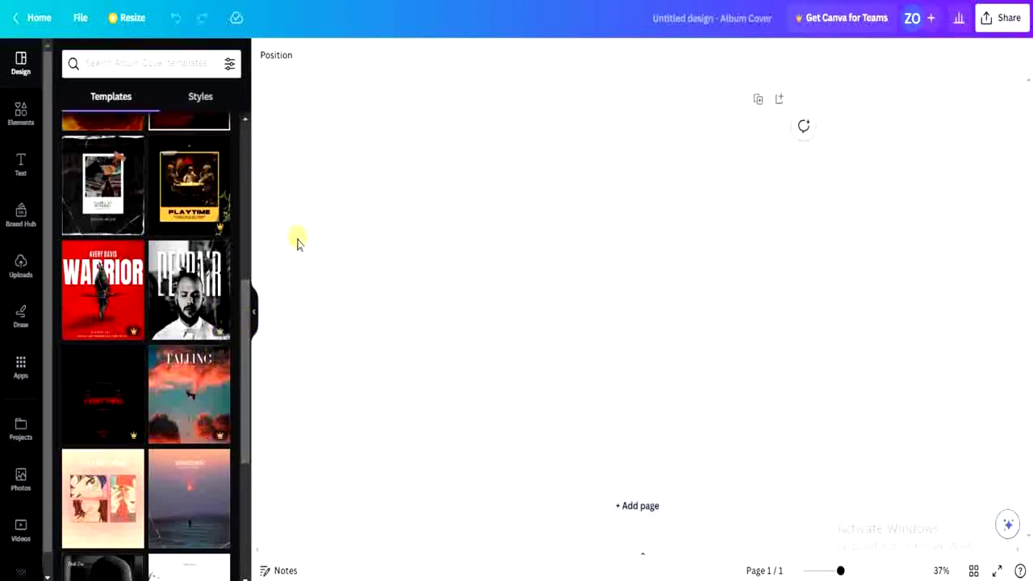
pyautogui.click(112, 193)
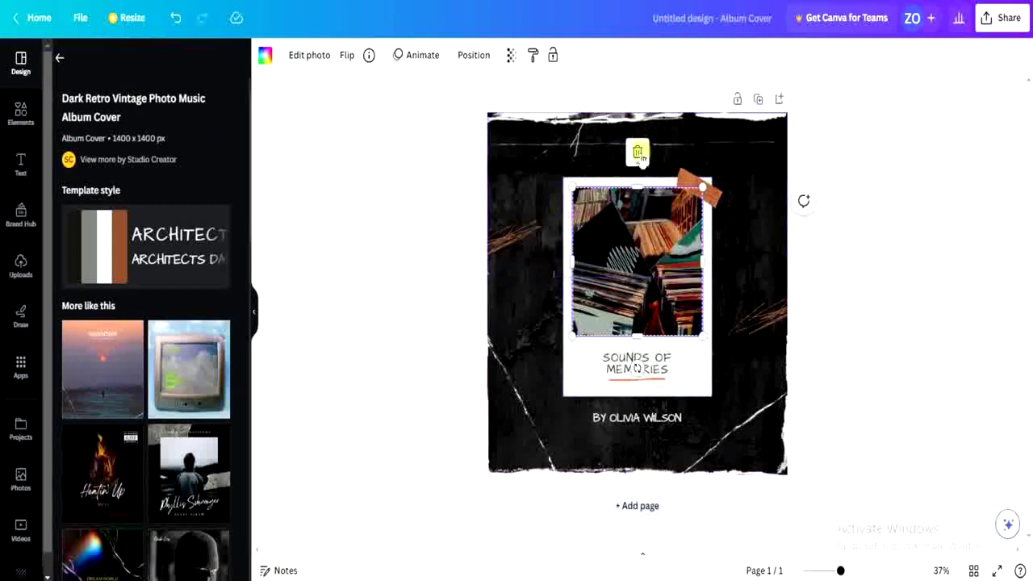
# Replace the placeholder credit line under 'SOUNDS OF MEMORIES' with ISAAC.
pyautogui.click(663, 367)
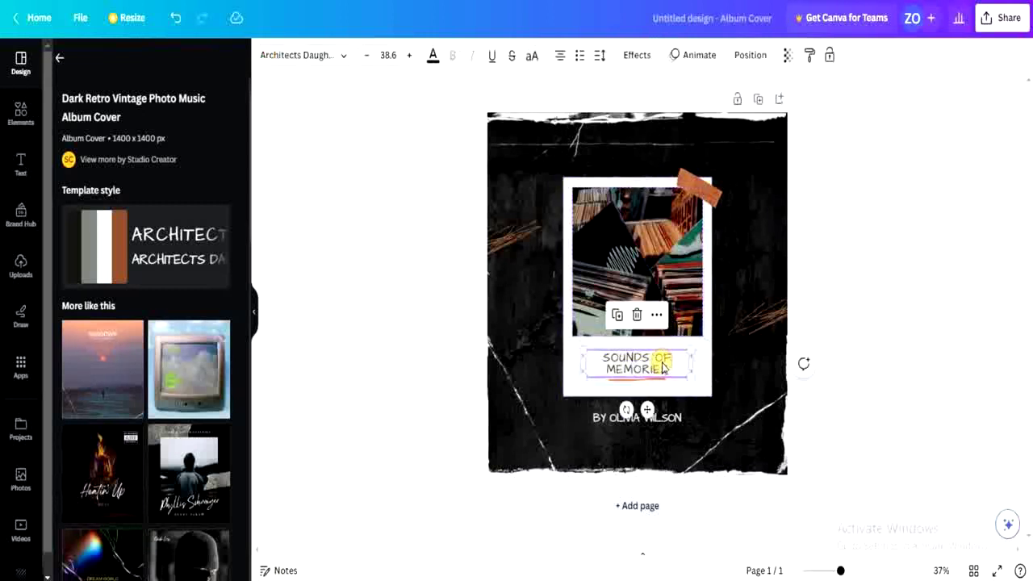
pyautogui.click(601, 416)
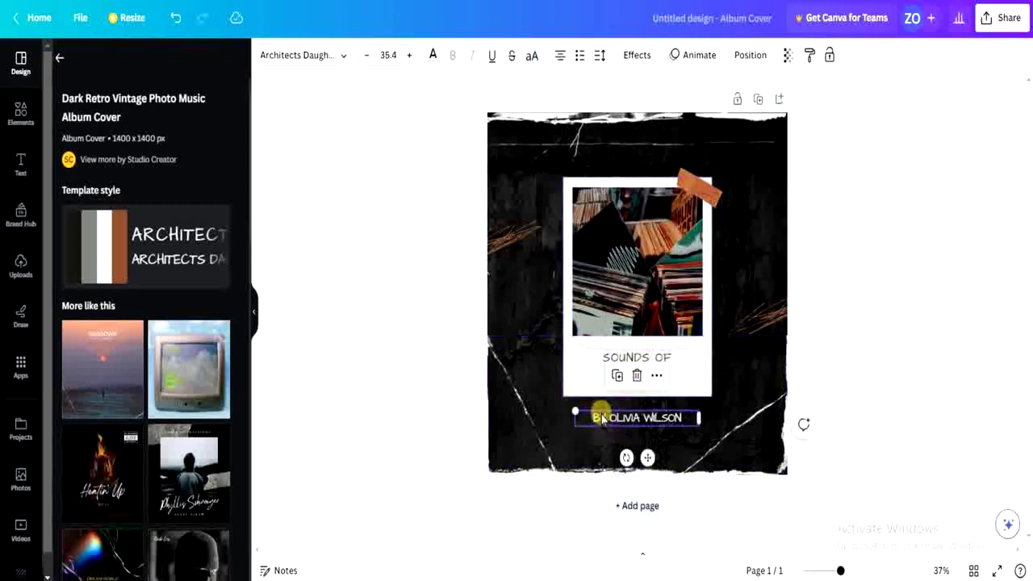
pyautogui.click(666, 360)
pyautogui.doubleClick(668, 361)
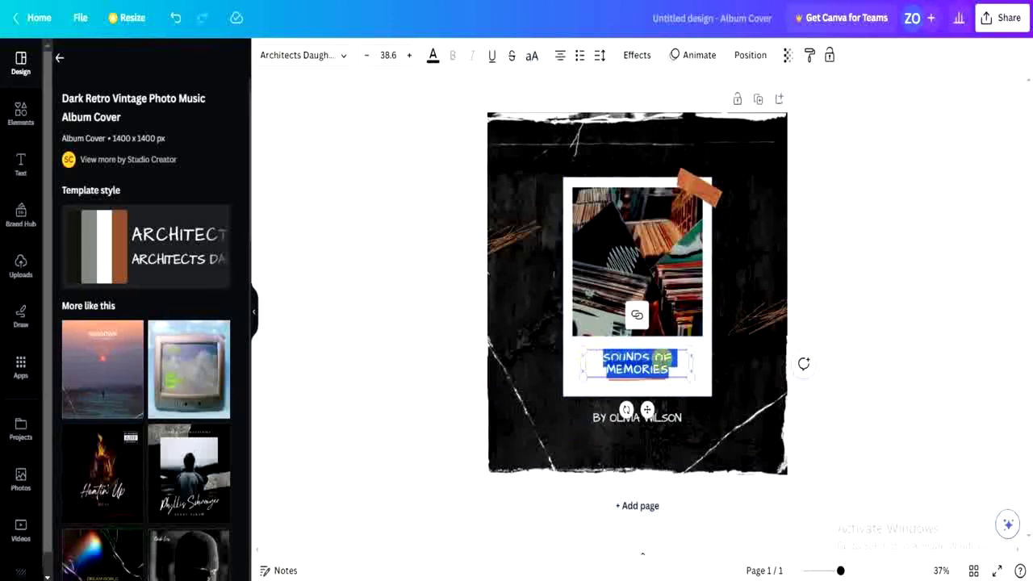
pyautogui.doubleClick(677, 422)
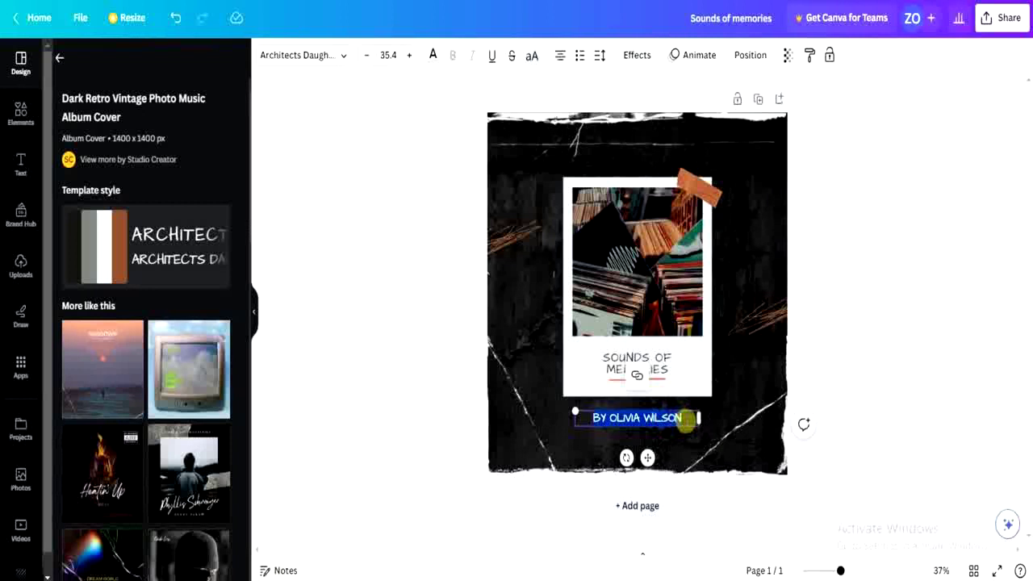
pyautogui.click(685, 421)
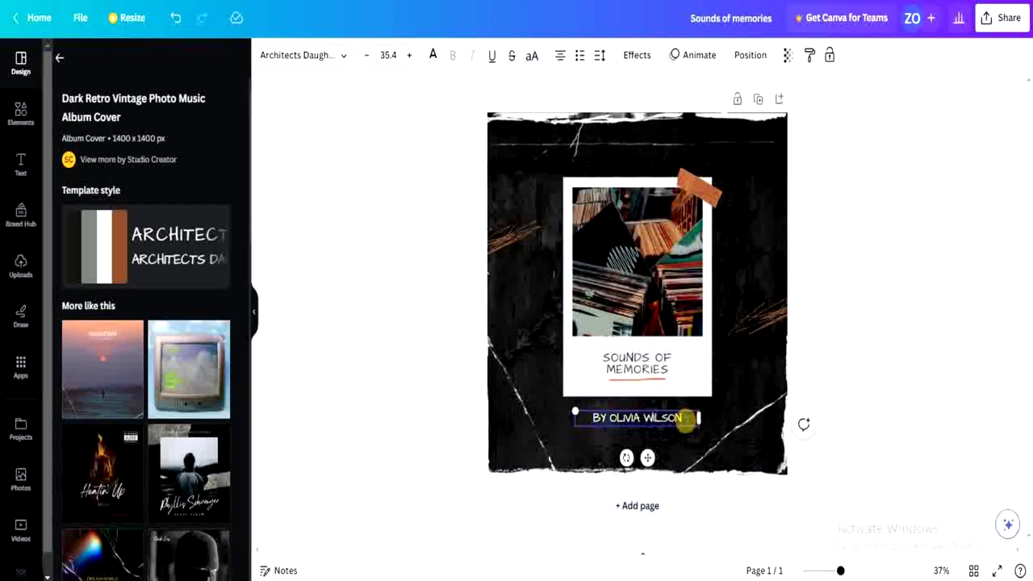
pyautogui.press('BackSpace')
pyautogui.press('BackSpace')
pyautogui.press('BackSpace')
pyautogui.press('BackSpace')
pyautogui.press('BackSpace')
pyautogui.press('BackSpace')
pyautogui.press('BackSpace')
pyautogui.press('BackSpace')
pyautogui.press('BackSpace')
pyautogui.press('BackSpace')
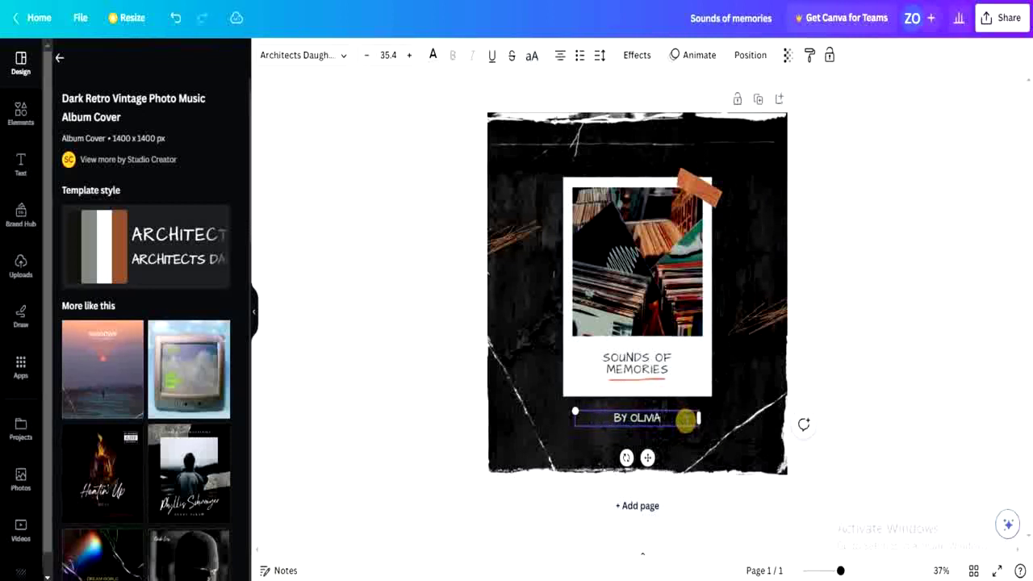
pyautogui.press('BackSpace')
pyautogui.press('BackSpace')
pyautogui.press('BackSpace')
pyautogui.press('BackSpace')
pyautogui.write('ISAAC')
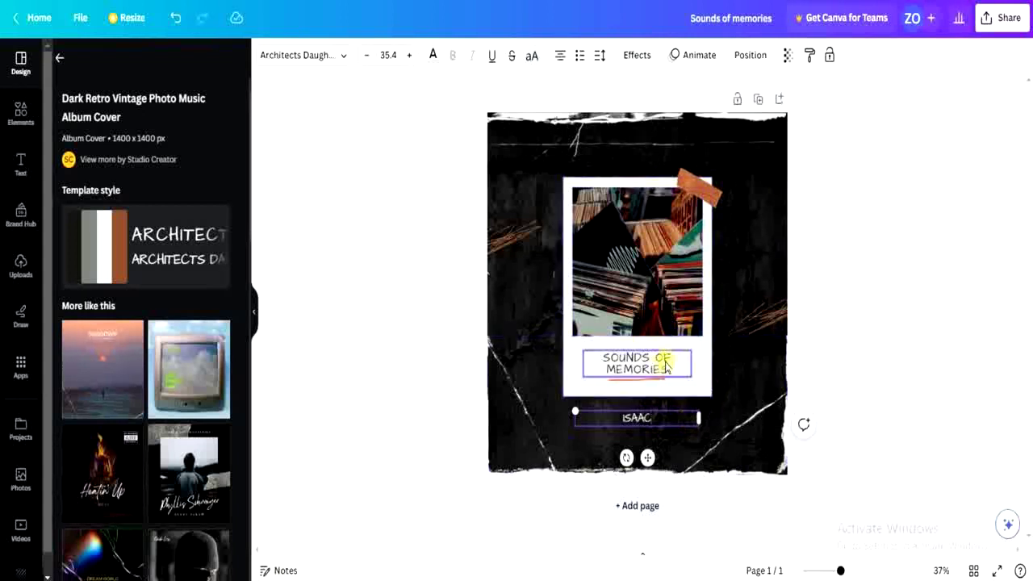
pyautogui.click(690, 262)
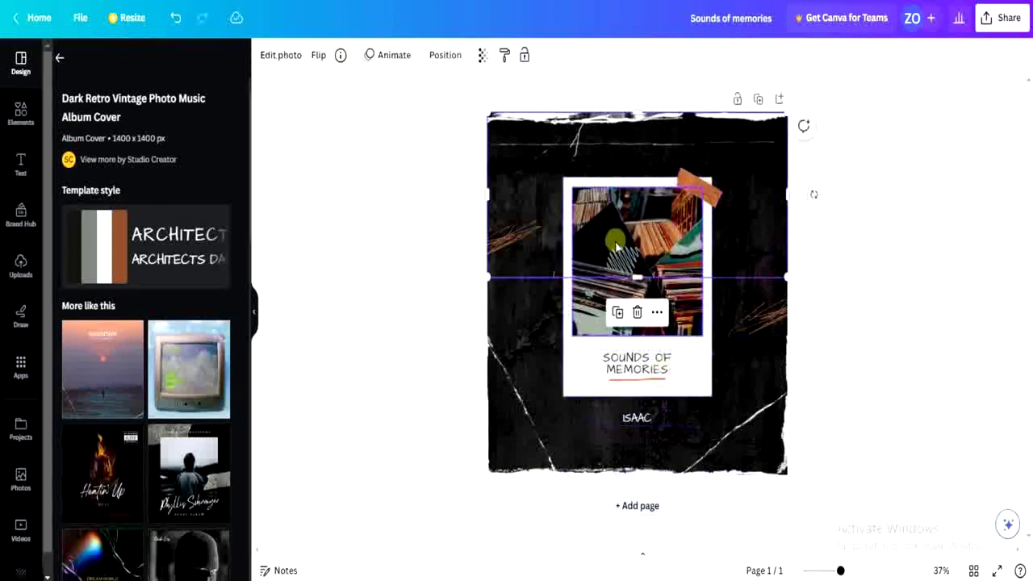
# Delete only the record-stack photo, keeping its frame, and show the Uploads panel.
pyautogui.click(631, 214)
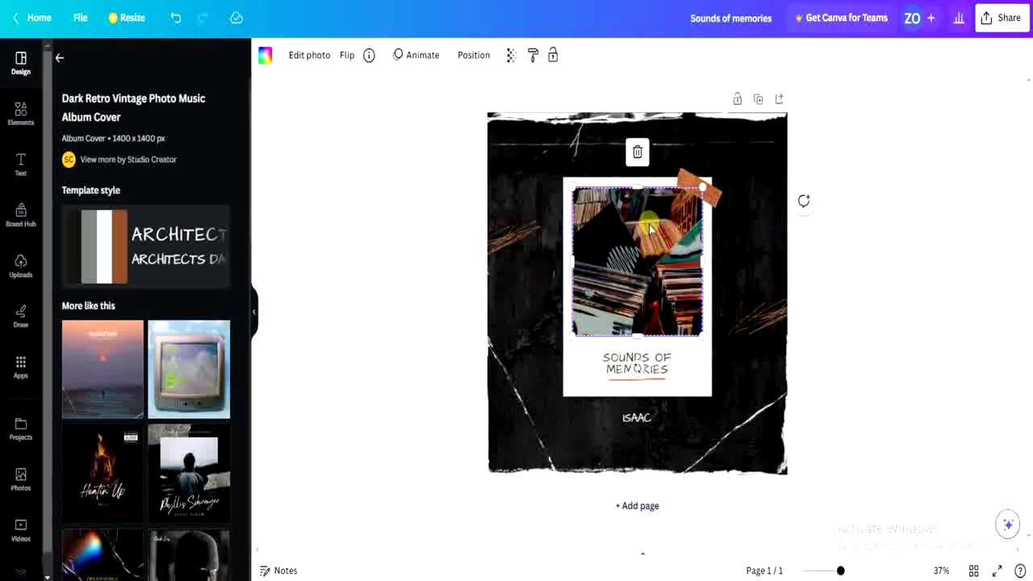
pyautogui.click(637, 154)
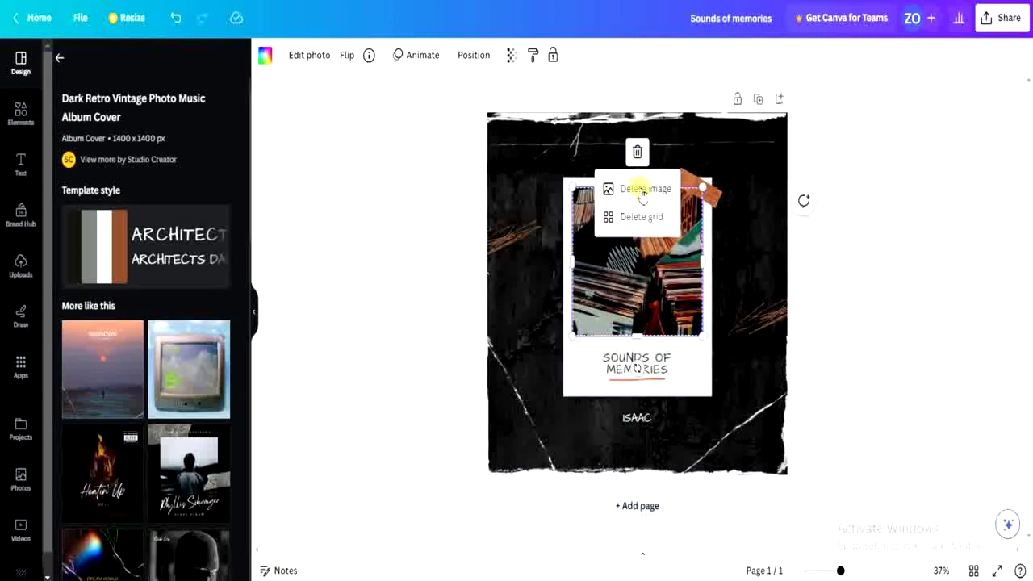
pyautogui.click(643, 190)
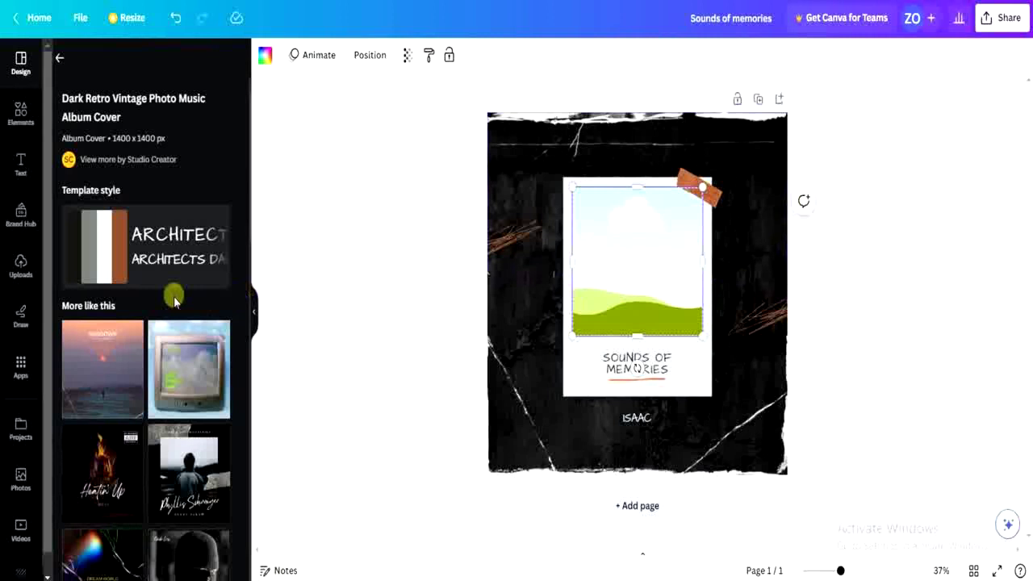
pyautogui.click(22, 263)
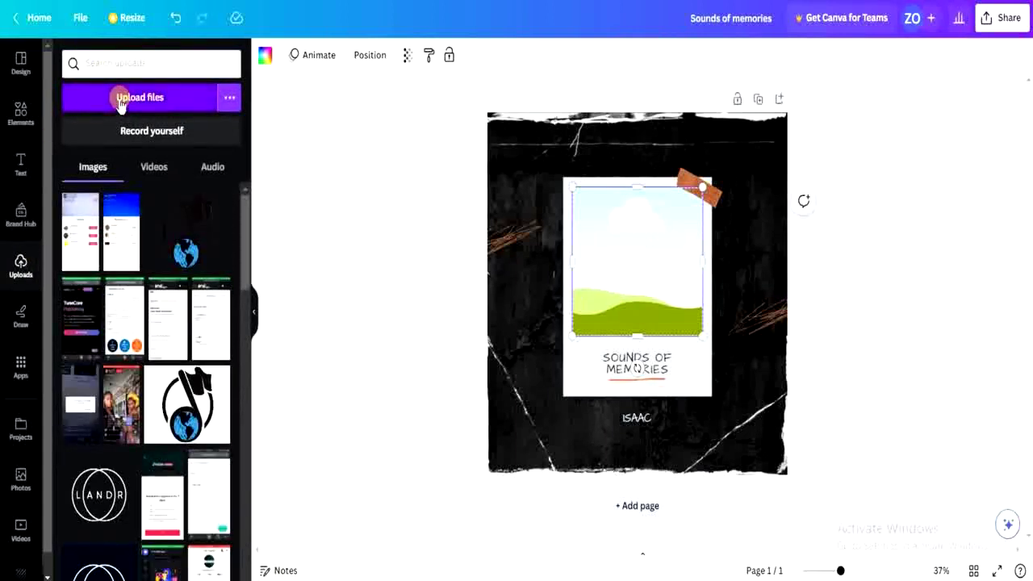
# Start a photo upload from the computer and browse through C:\Users to the Pictures folder.
pyautogui.click(119, 103)
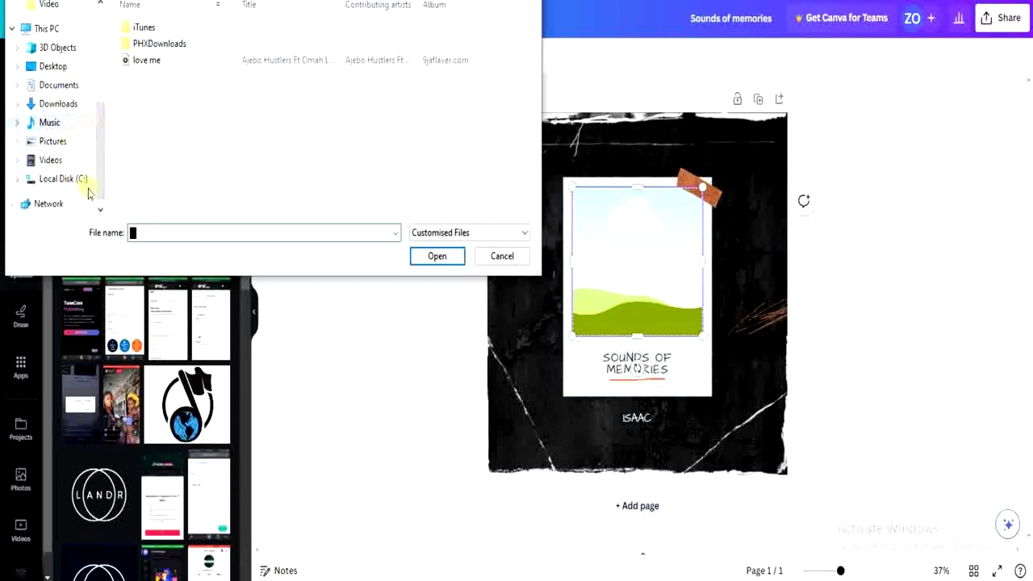
pyautogui.click(61, 178)
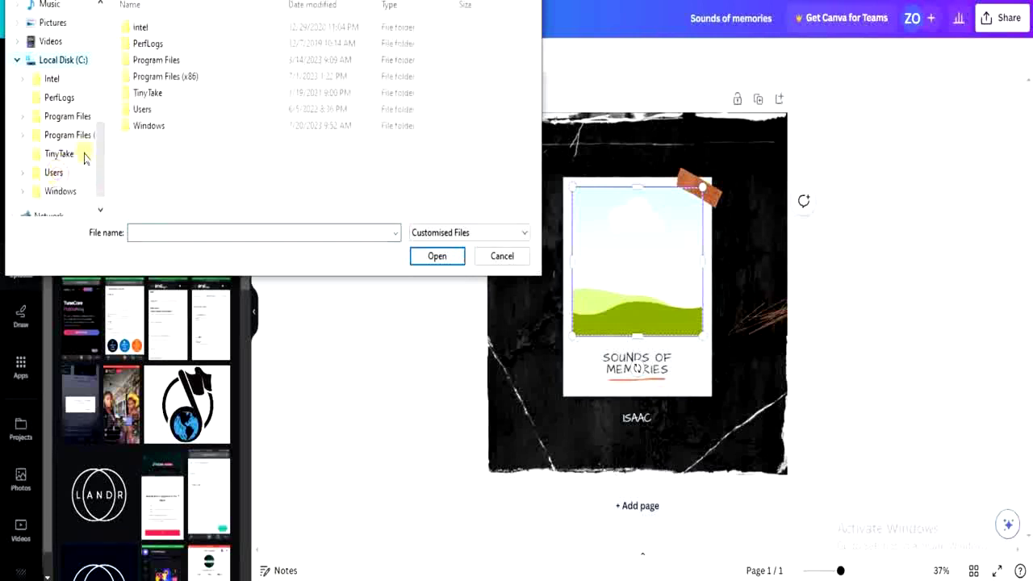
pyautogui.doubleClick(163, 111)
pyautogui.doubleClick(187, 28)
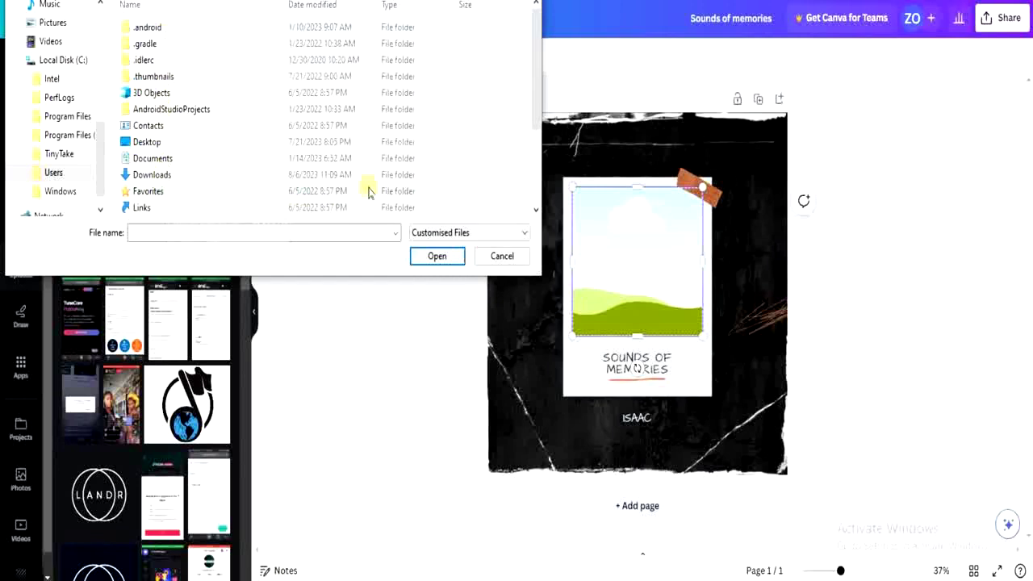
pyautogui.moveTo(540, 58); pyautogui.dragTo(528, 139)
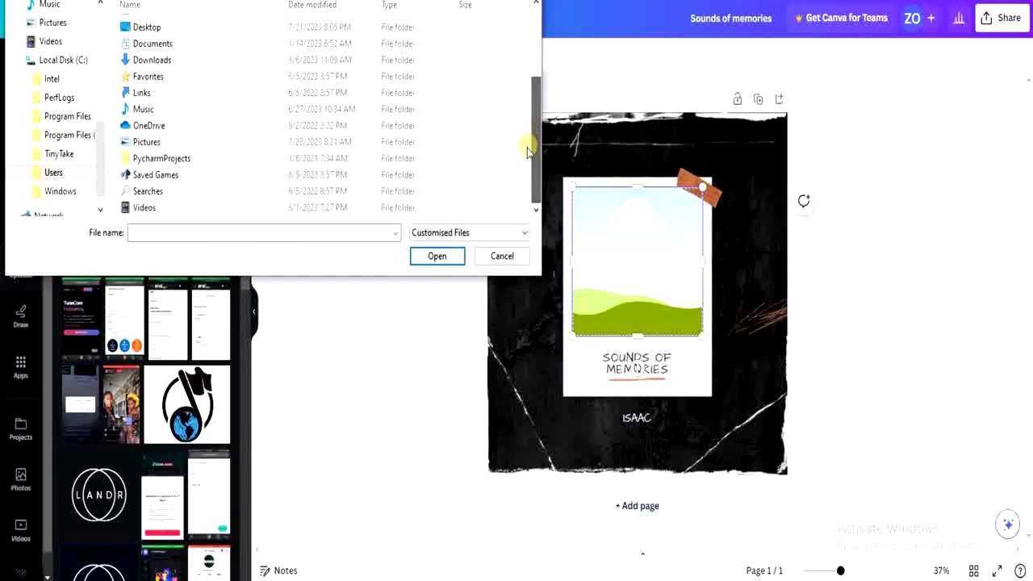
pyautogui.doubleClick(199, 144)
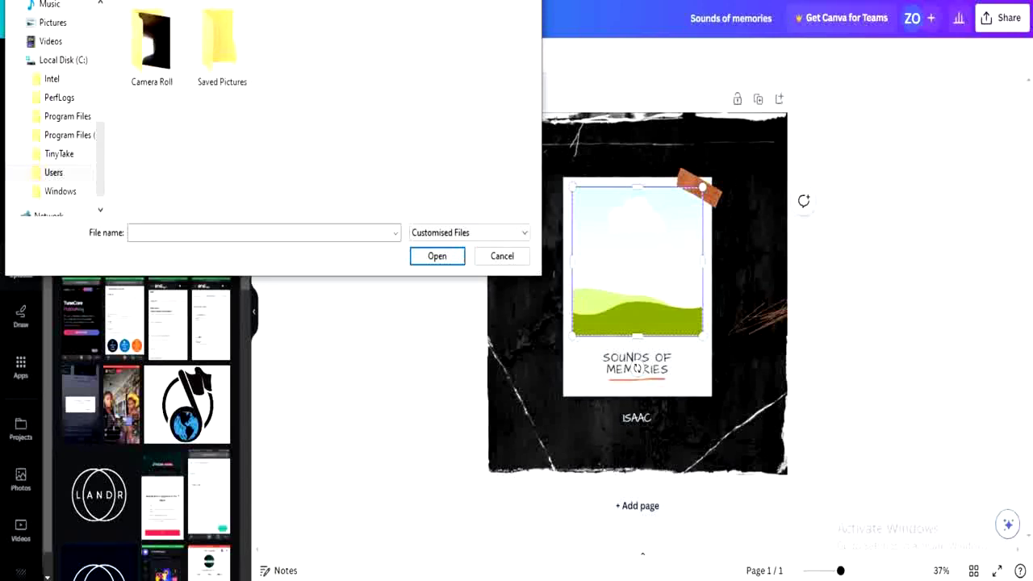
# Back out to the root of C:, look in the Windows folder, then switch to Music.
pyautogui.hotkey('alt', 'Left')
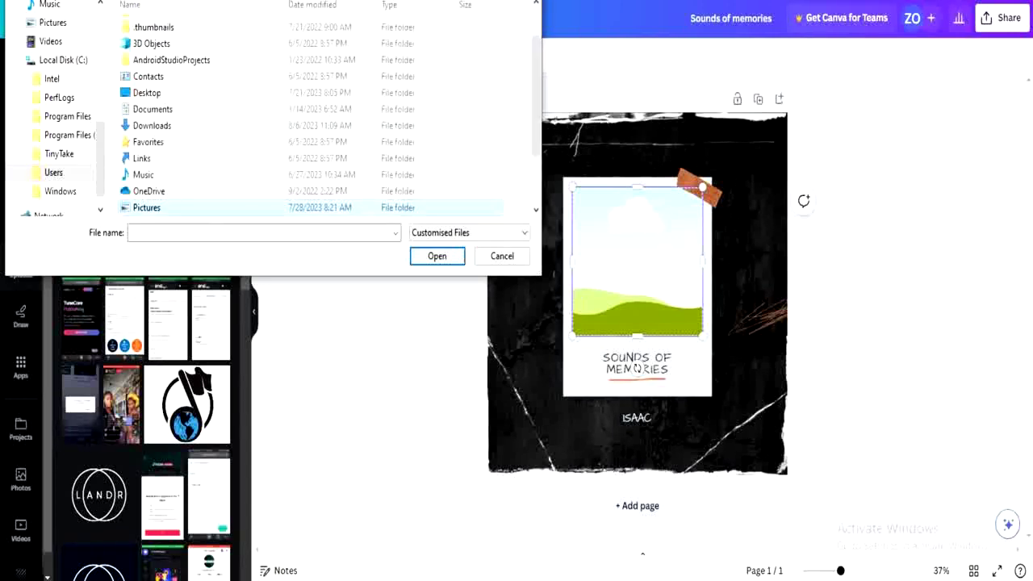
pyautogui.hotkey('alt', 'Left')
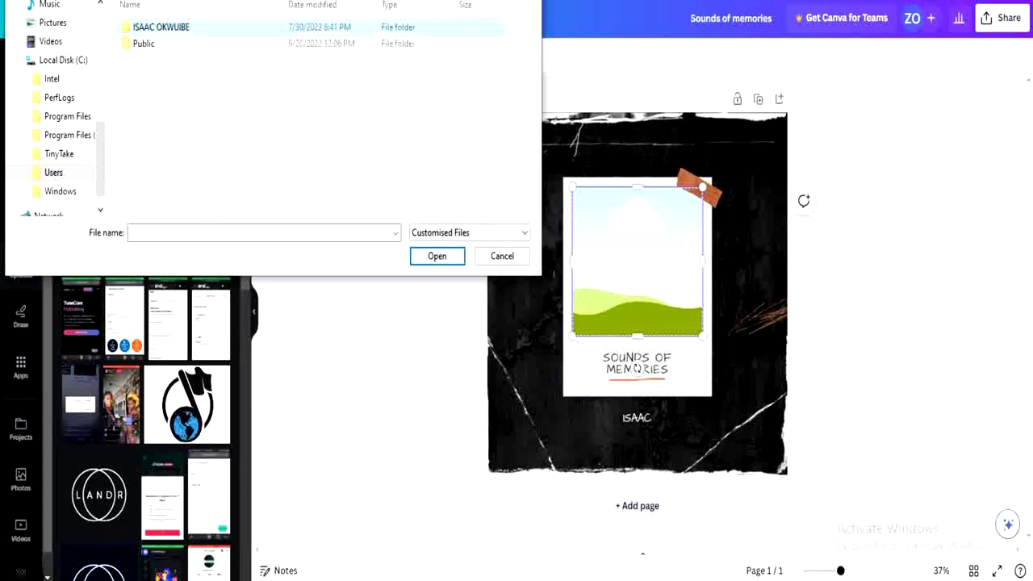
pyautogui.hotkey('alt', 'Left')
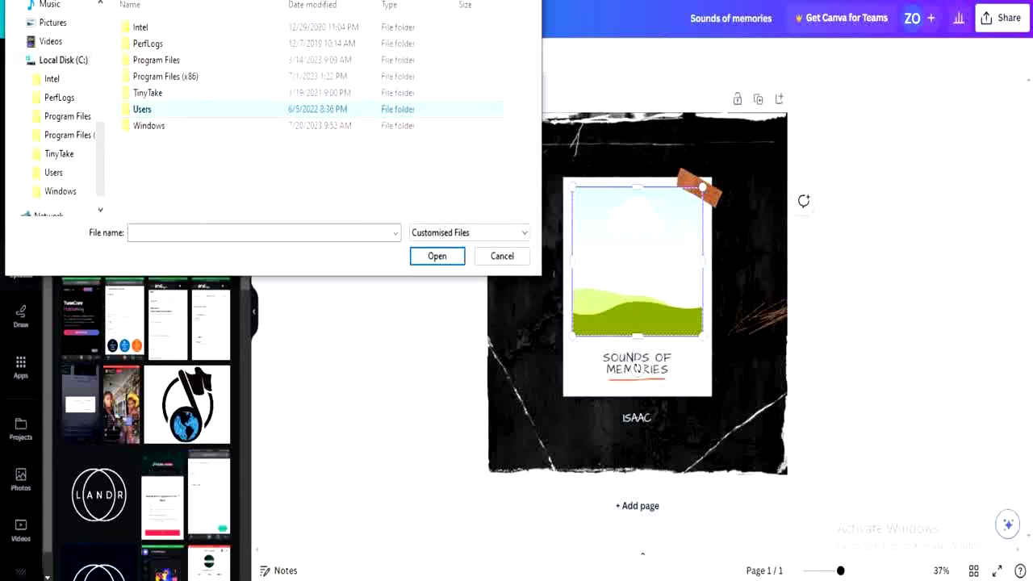
pyautogui.doubleClick(156, 127)
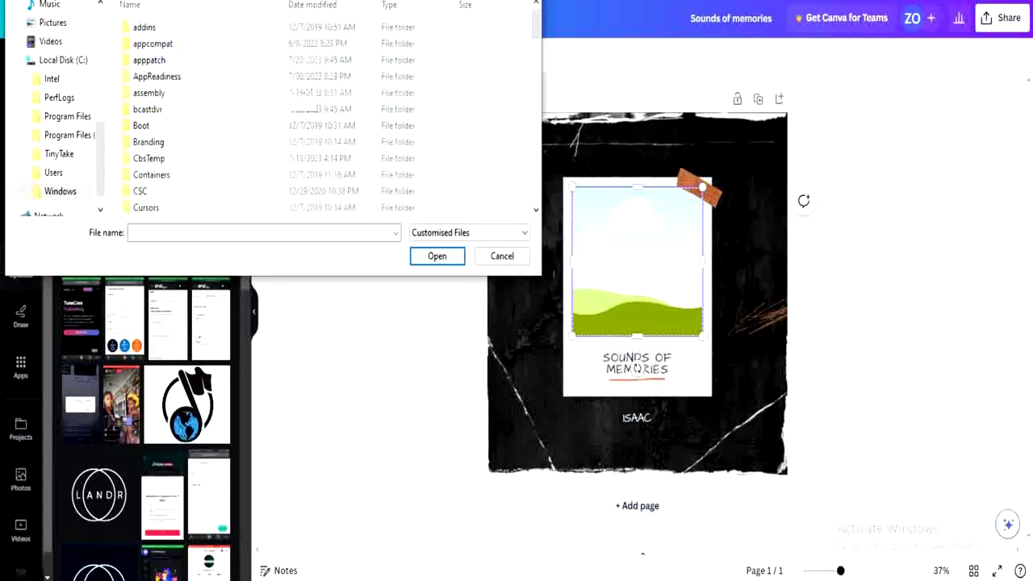
pyautogui.press('BackSpace')
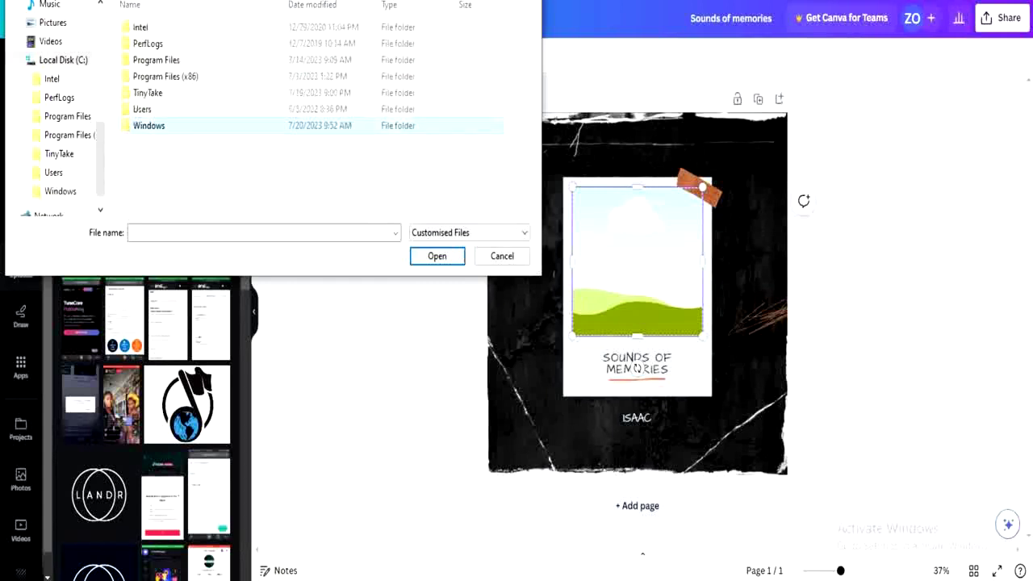
pyautogui.click(49, 4)
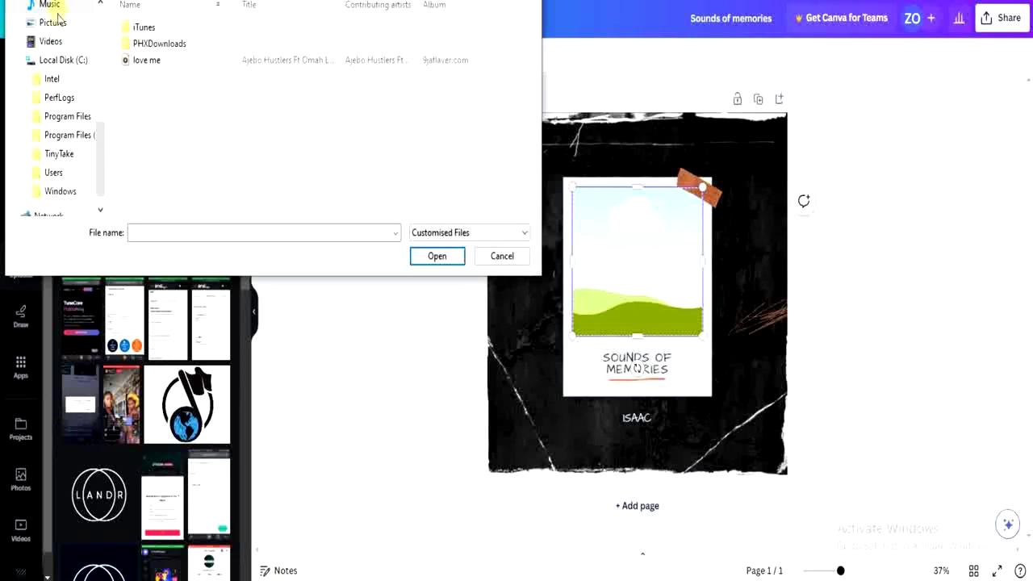
# Upload 'Untitled design (14)' from the Downloads folder to Canva.
pyautogui.click(54, 172)
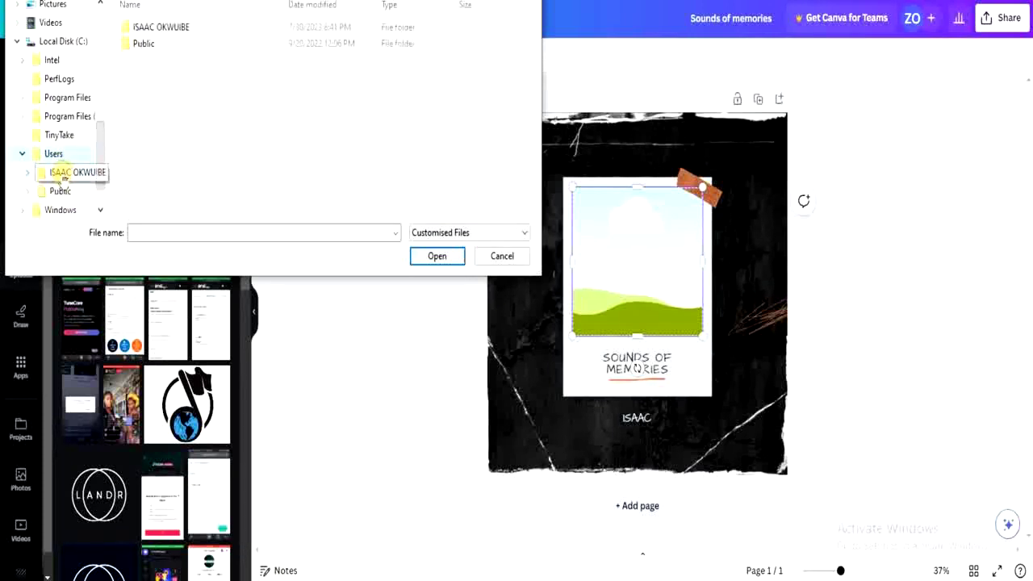
pyautogui.doubleClick(160, 43)
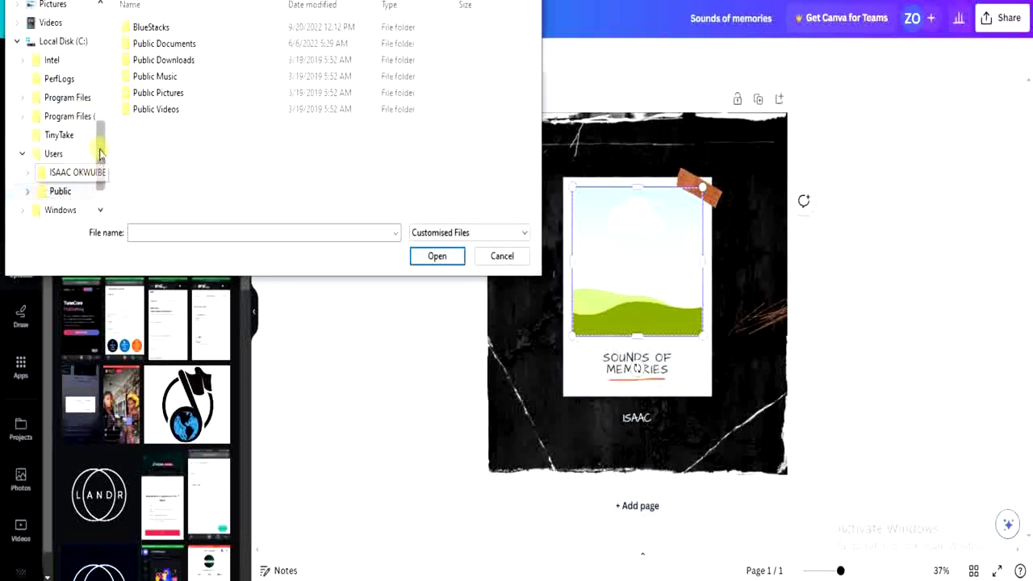
pyautogui.moveTo(101, 151); pyautogui.dragTo(104, 69)
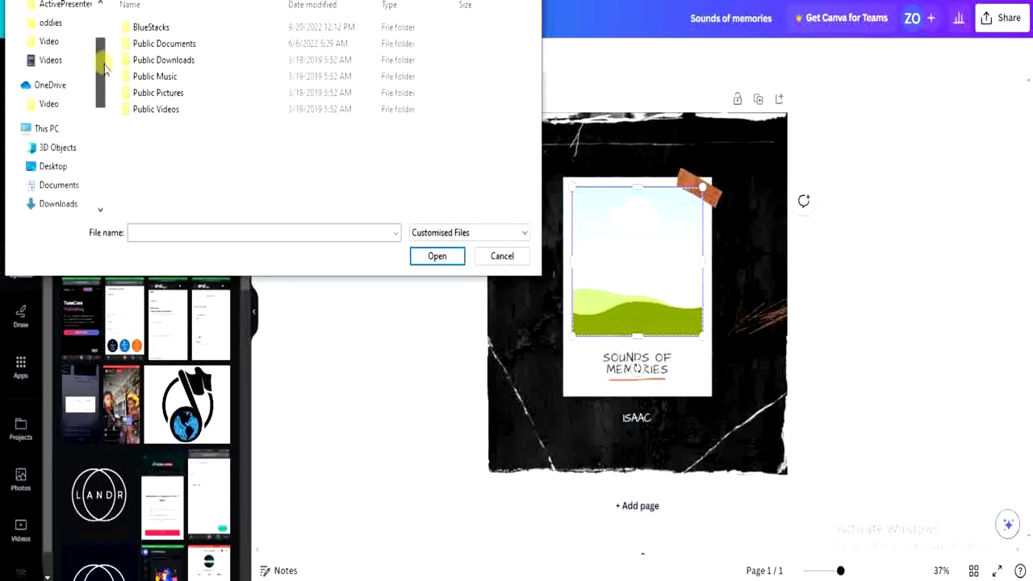
pyautogui.scroll(-1, 104, 69)
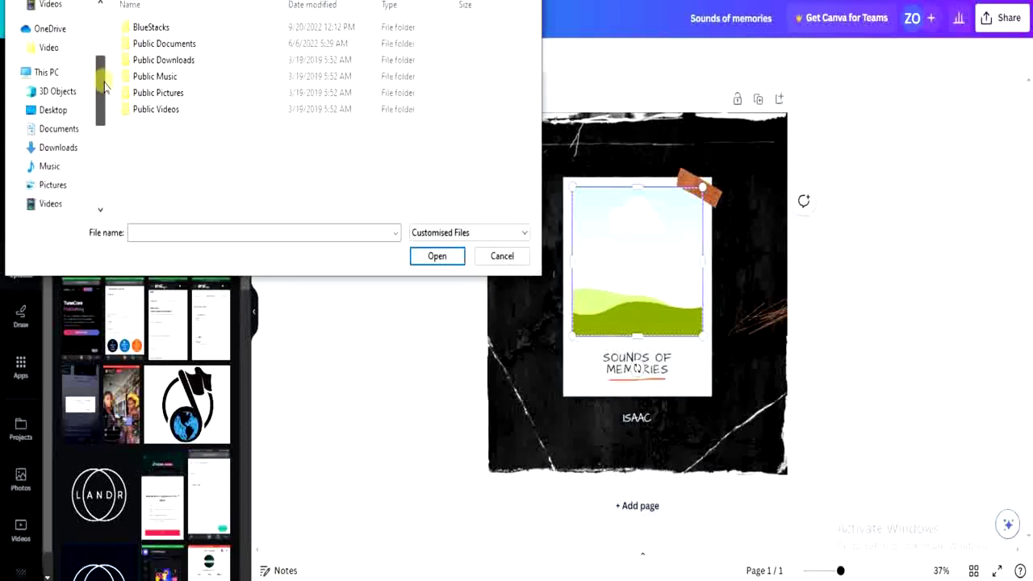
pyautogui.click(59, 154)
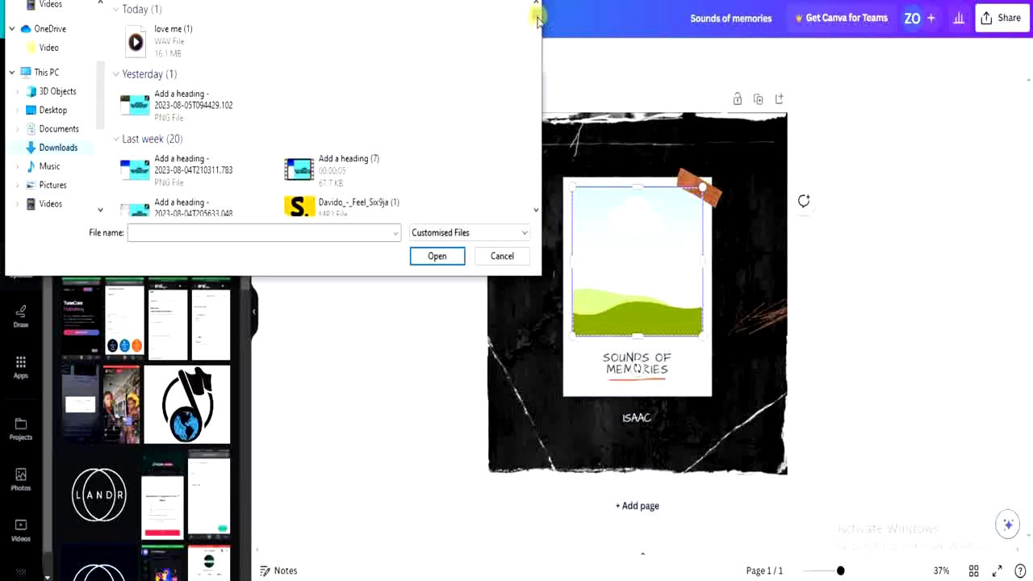
pyautogui.moveTo(537, 16); pyautogui.dragTo(533, 47)
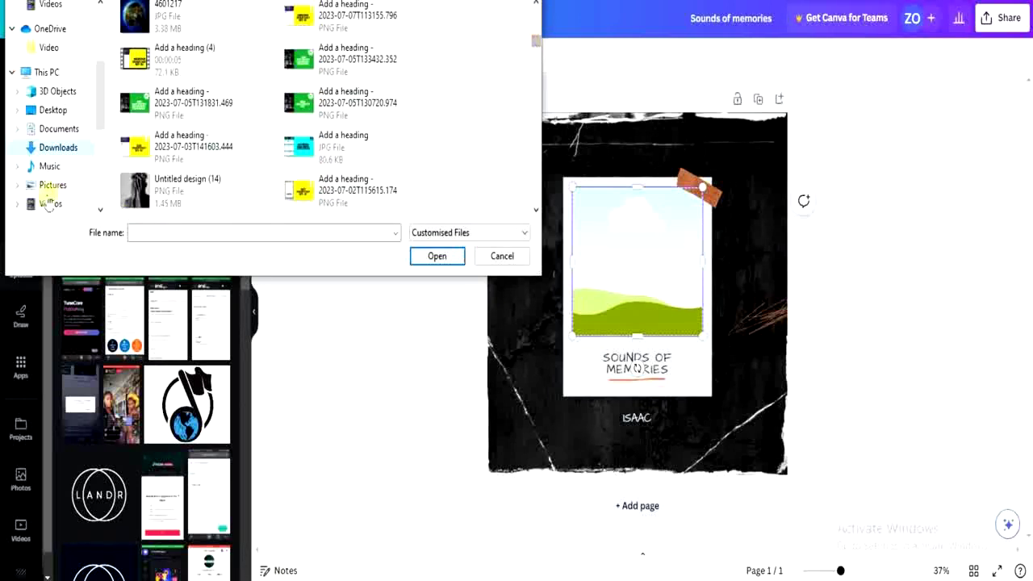
pyautogui.click(135, 191)
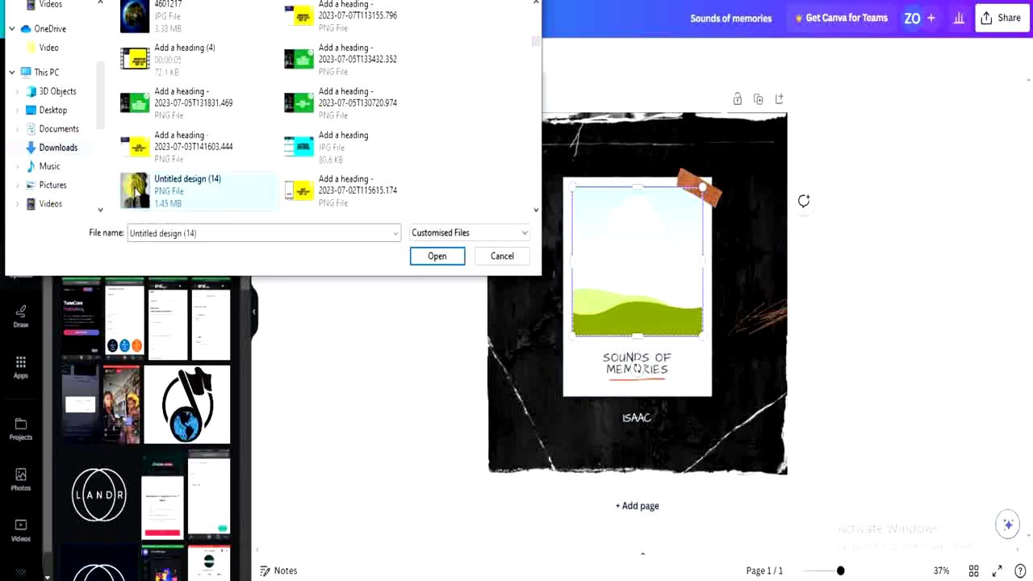
pyautogui.click(437, 256)
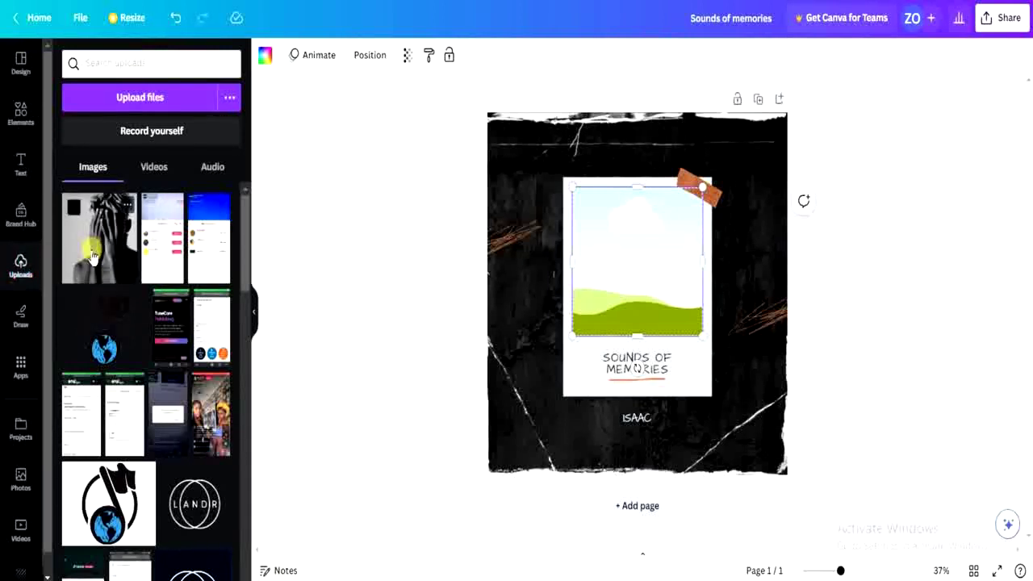
# Place the uploaded black-and-white portrait into the polaroid frame, then check the SOUNDS OF MEMORIES title.
pyautogui.moveTo(93, 257); pyautogui.dragTo(625, 252)
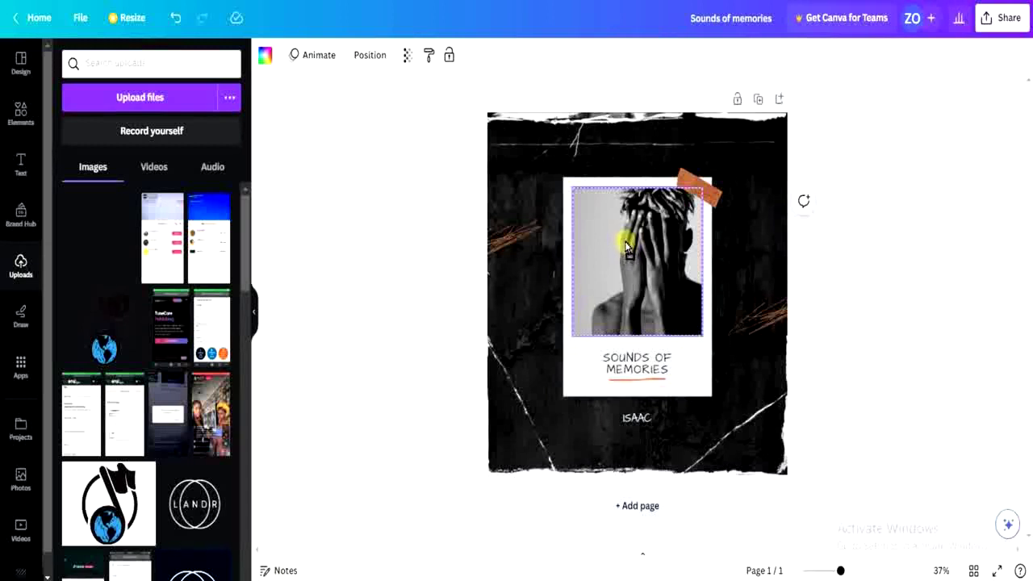
pyautogui.click(625, 248)
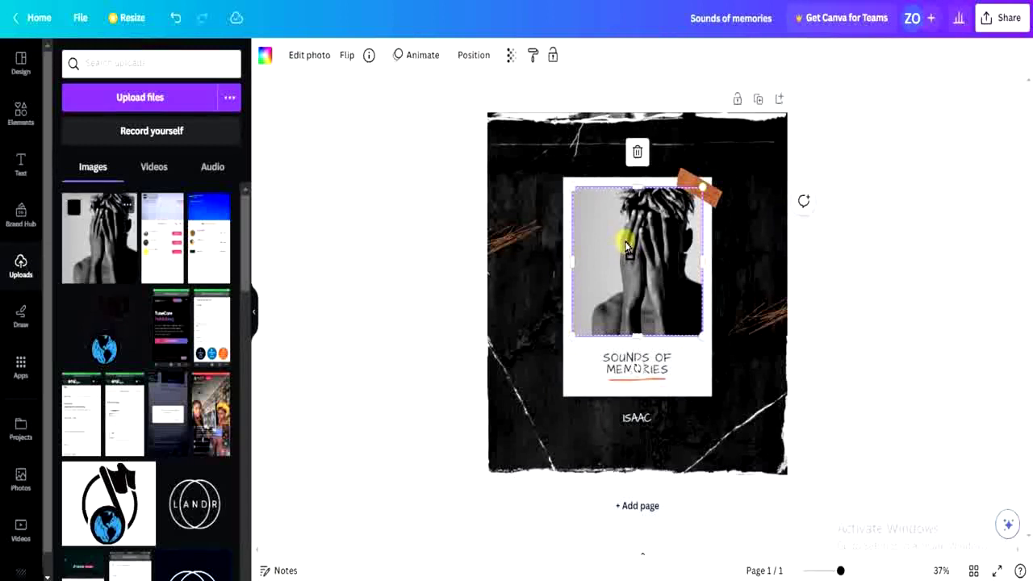
pyautogui.click(870, 244)
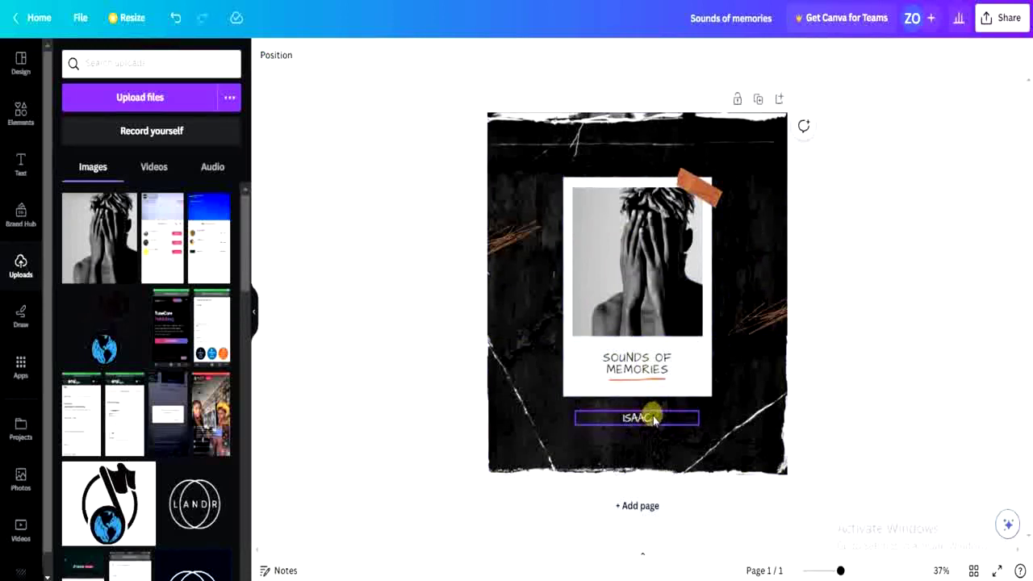
pyautogui.click(669, 368)
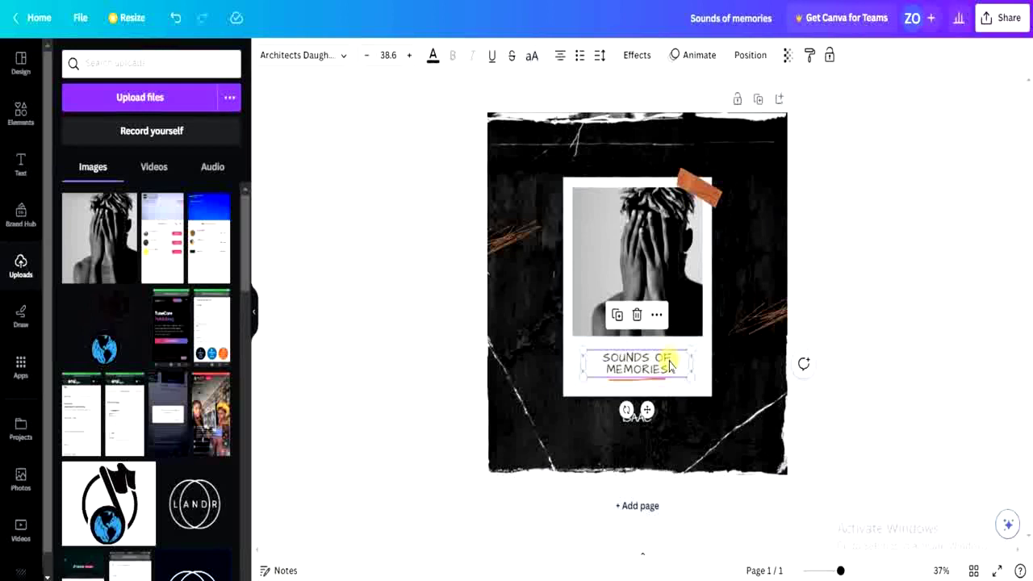
pyautogui.click(849, 203)
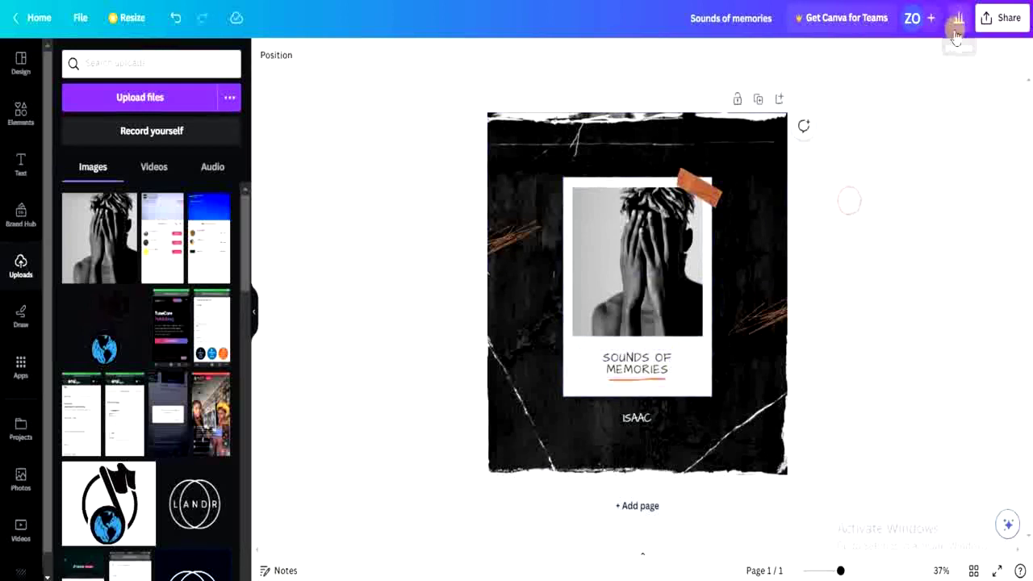
# Open the Share menu's Download settings and choose PNG as the file type.
pyautogui.click(1003, 19)
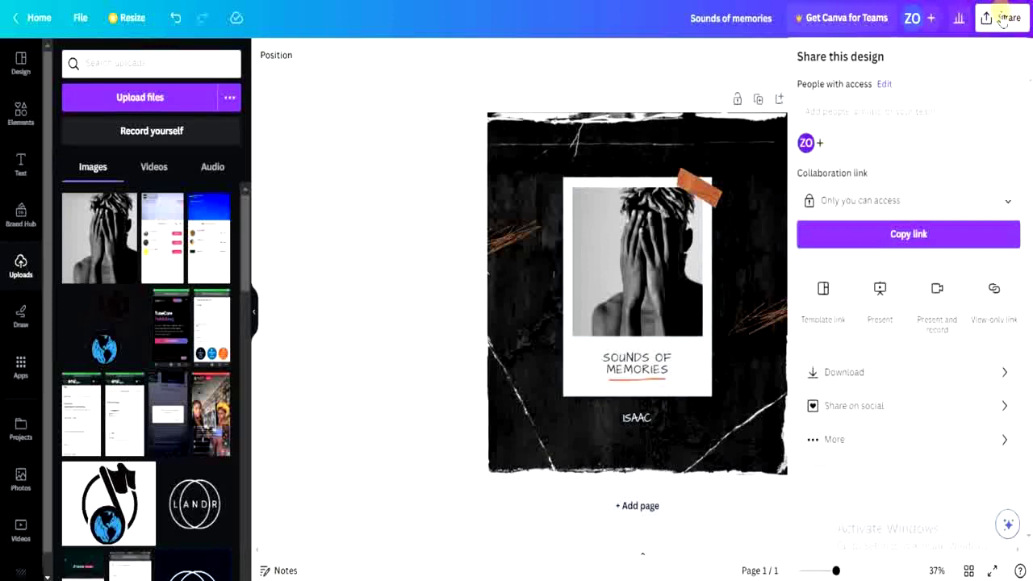
pyautogui.click(844, 373)
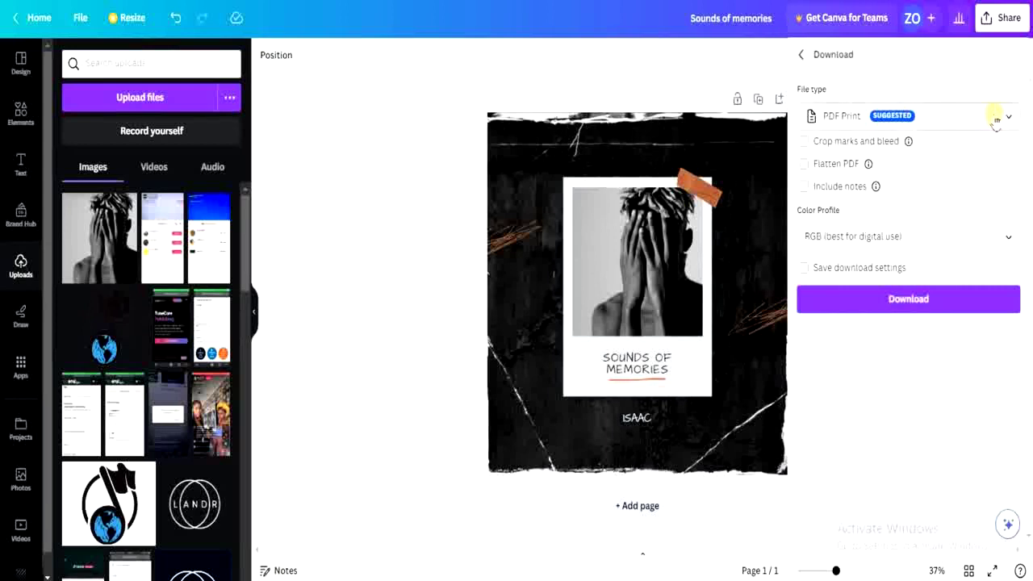
pyautogui.click(996, 117)
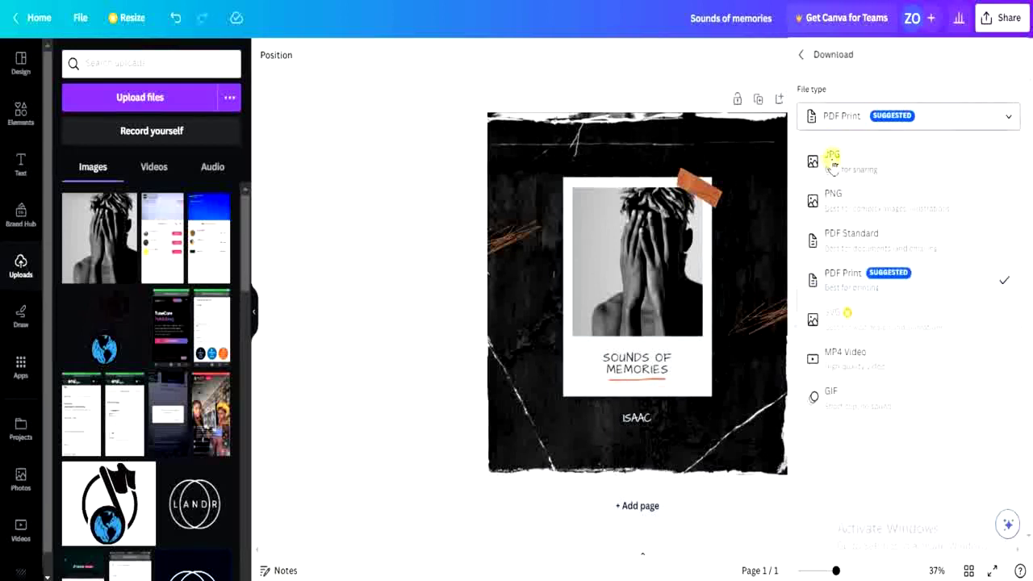
pyautogui.click(864, 205)
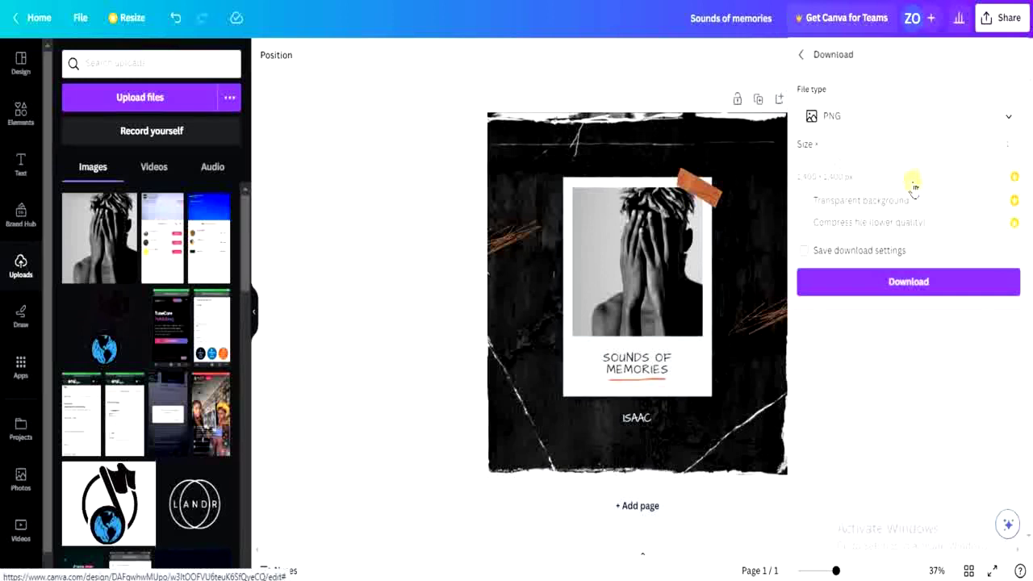
# Download the album cover as a PNG and close the Download panel.
pyautogui.click(911, 283)
pyautogui.click(860, 362)
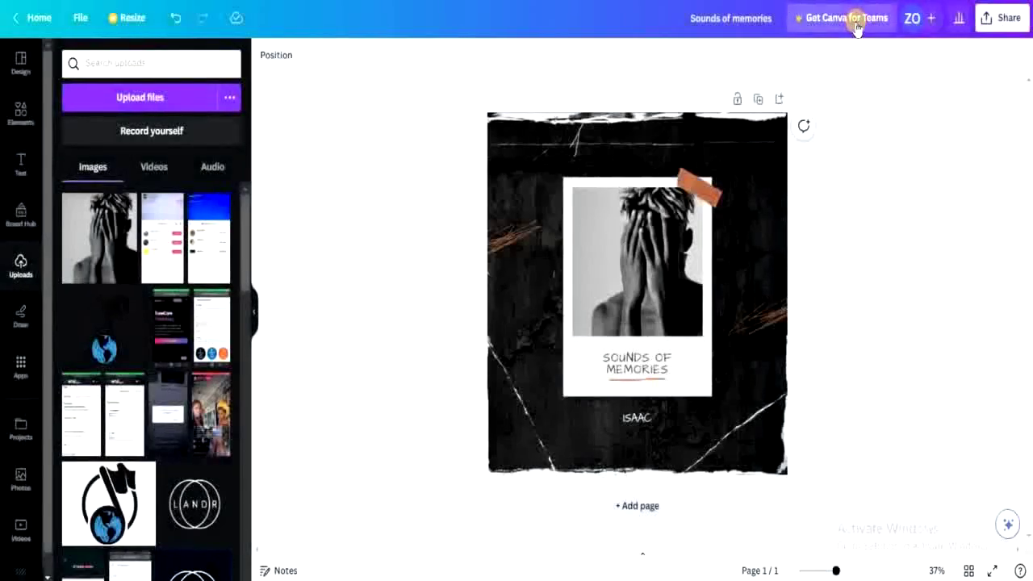
pyautogui.click(856, 19)
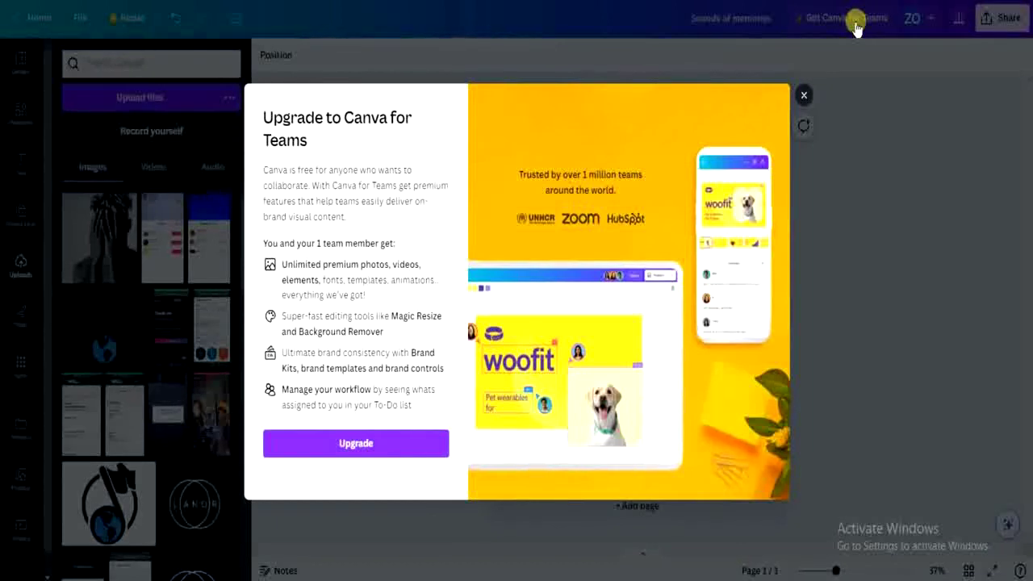
pyautogui.click(331, 451)
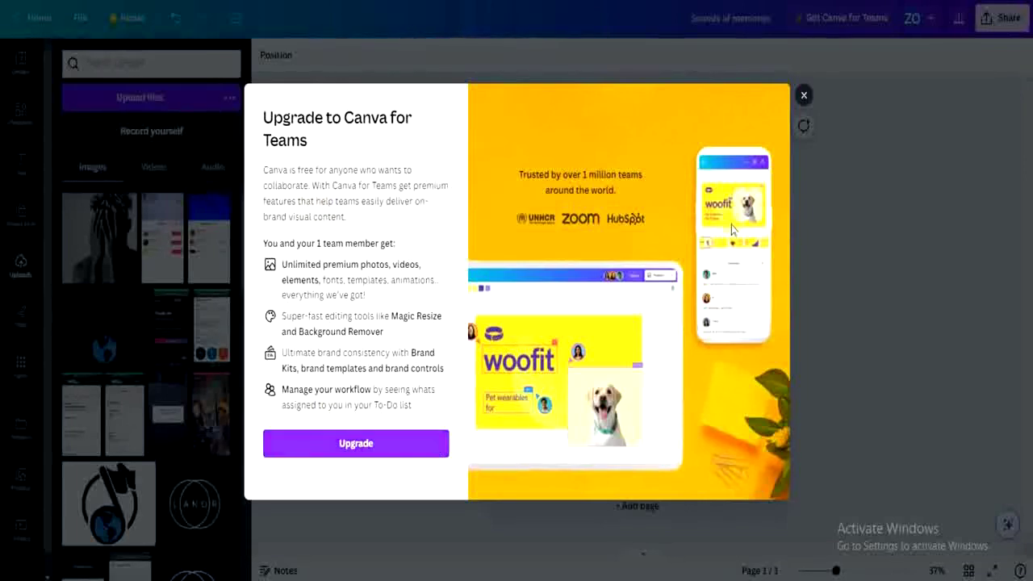
pyautogui.click(803, 95)
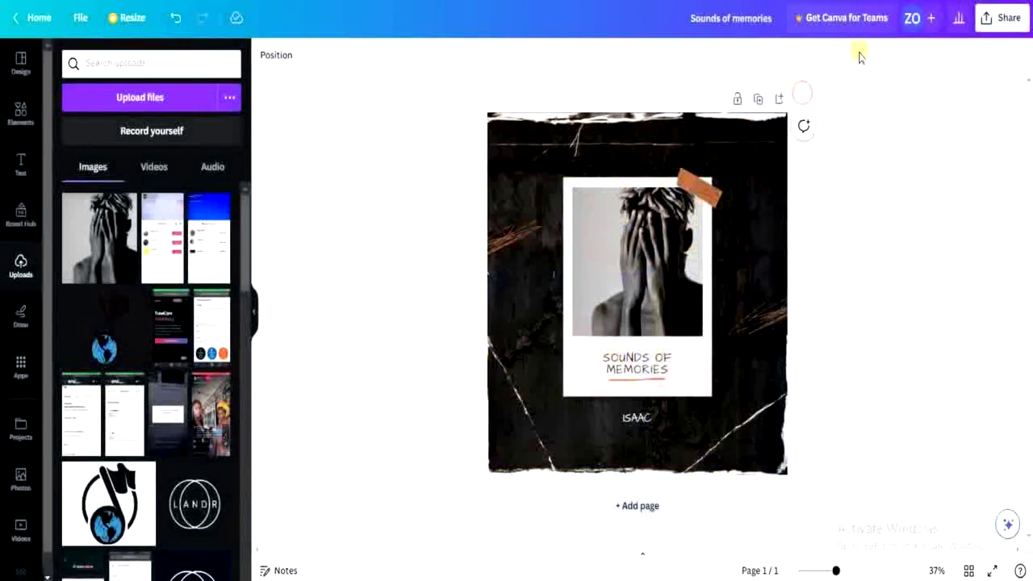